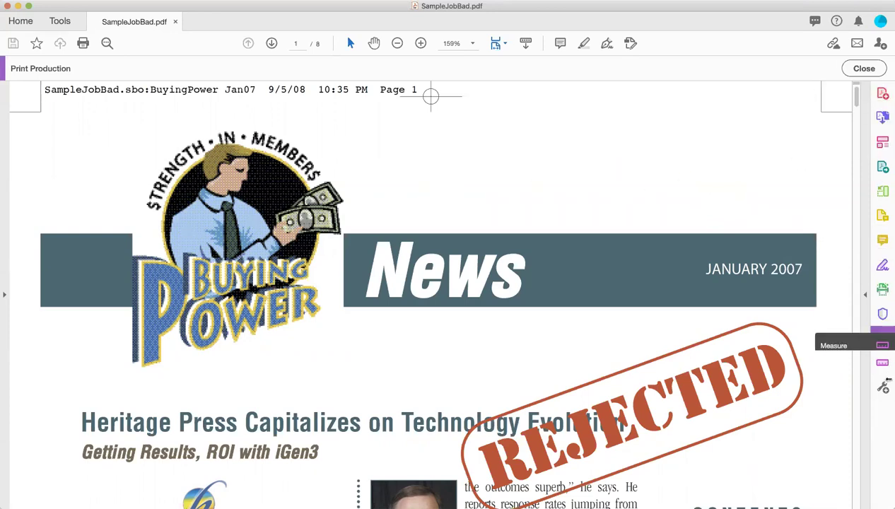
# Collapse the Print Production panel, browse the View menu's tool options, then reopen the panel
pyautogui.click(864, 293)
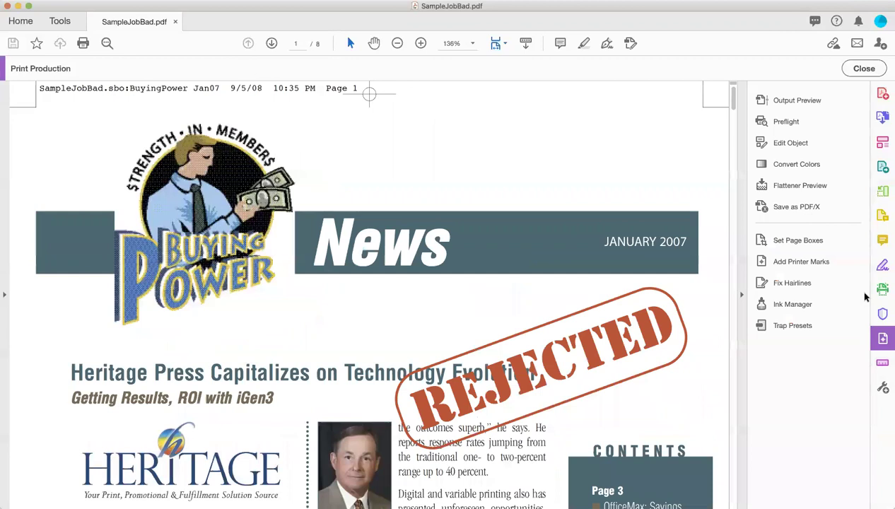
pyautogui.click(738, 296)
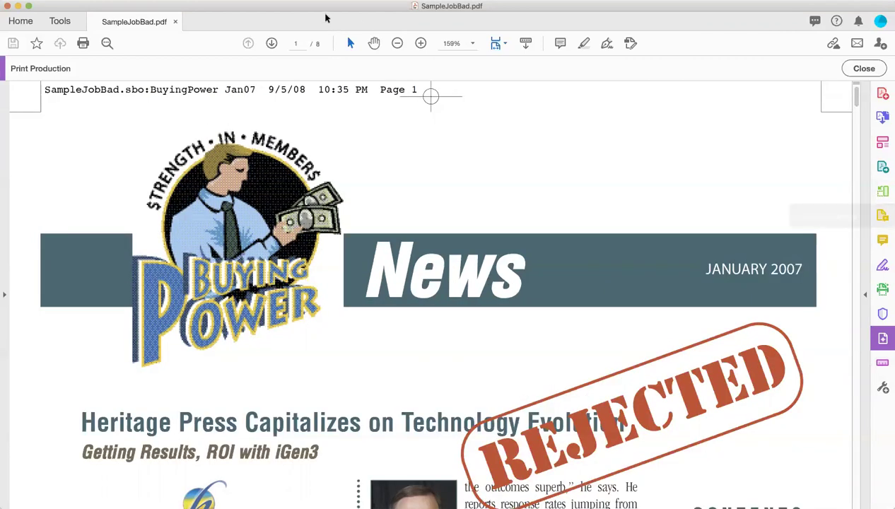
pyautogui.click(148, 6)
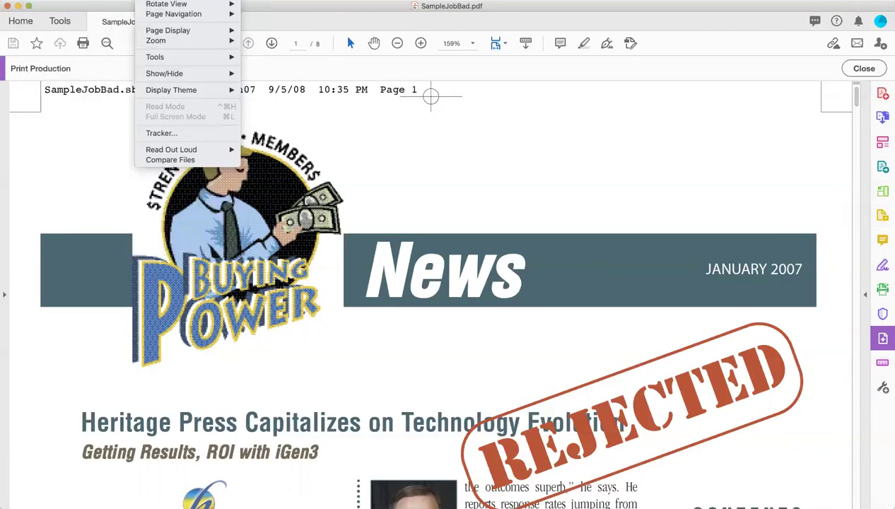
pyautogui.moveTo(154, 56)
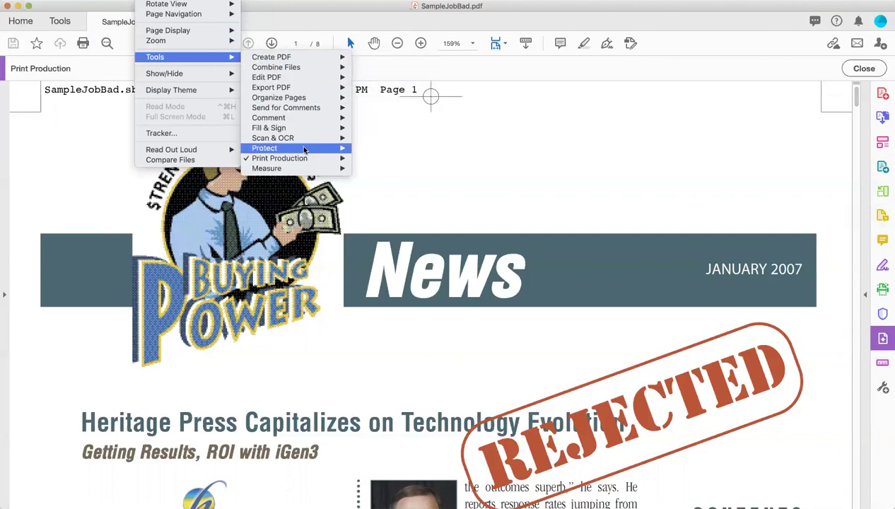
pyautogui.moveTo(286, 160)
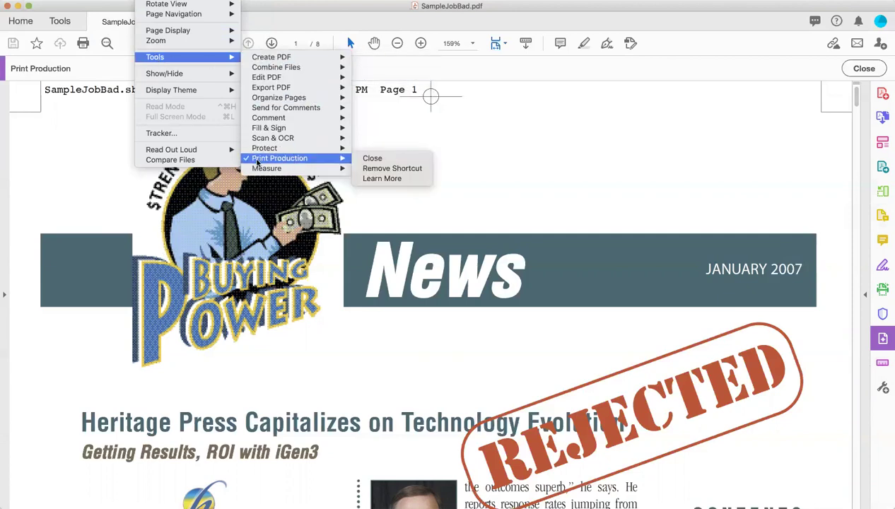
pyautogui.moveTo(280, 62)
pyautogui.click(635, 150)
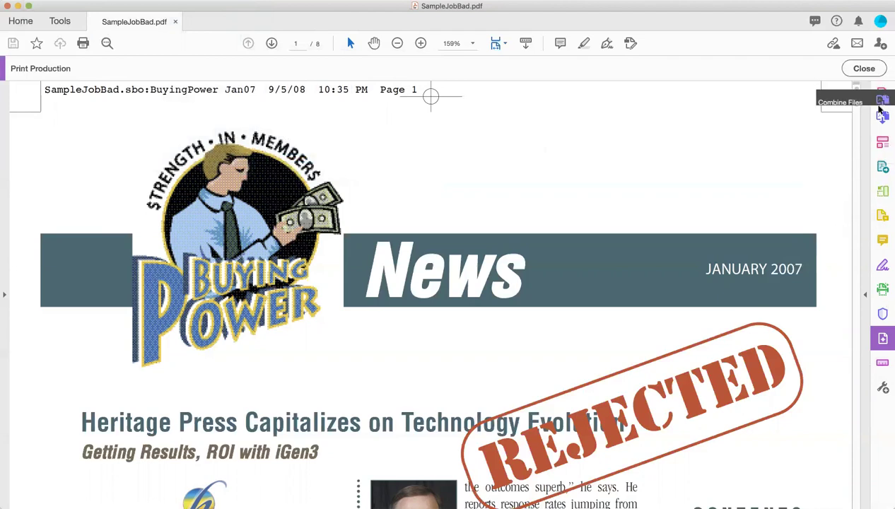
pyautogui.click(881, 340)
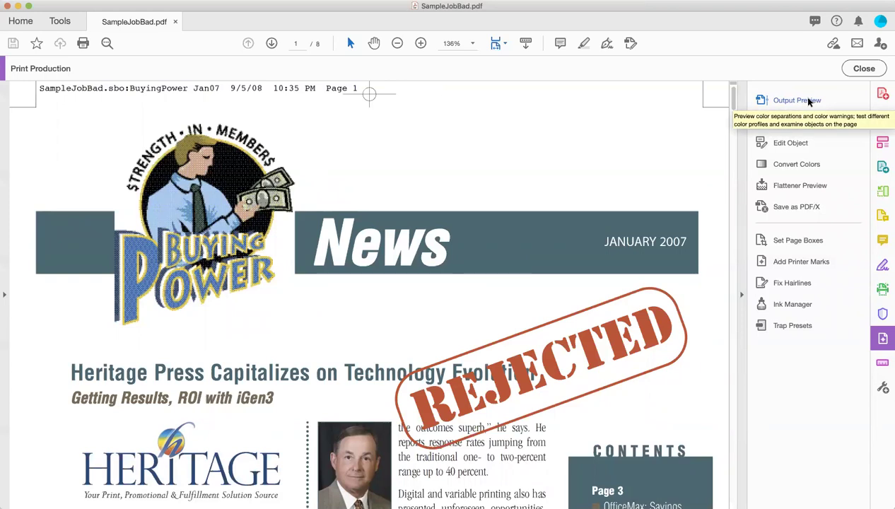
# Open Output Preview and move its window up and right, clear of the logo and headline
pyautogui.click(808, 101)
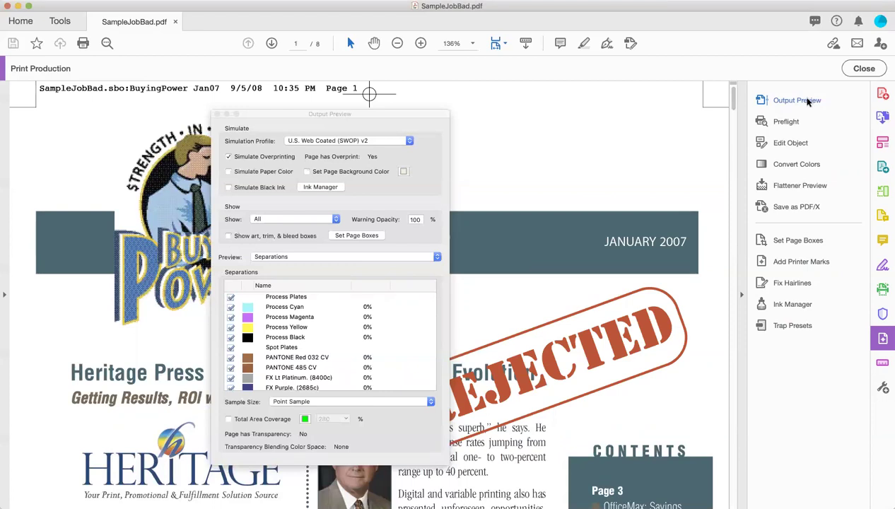
pyautogui.moveTo(369, 112); pyautogui.dragTo(435, 69)
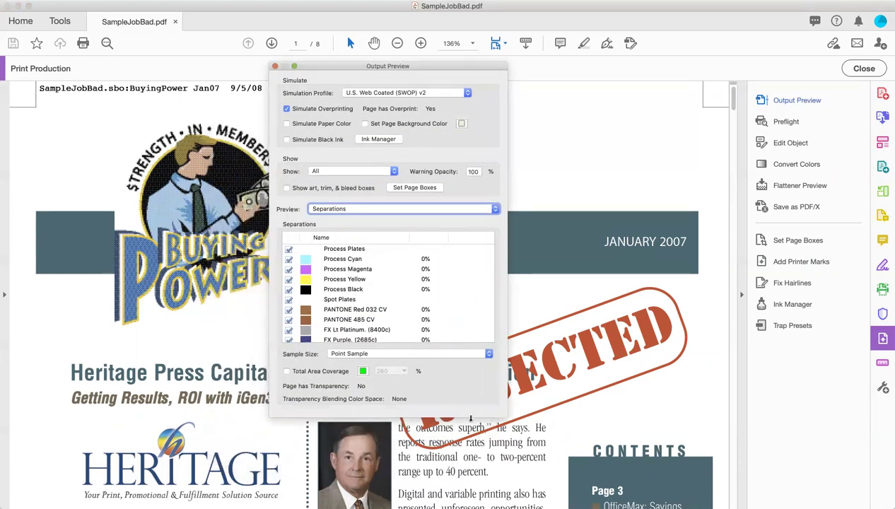
# Lengthen Output Preview to list every separation through Total Area Coverage, then sample page ink percentages
pyautogui.moveTo(470, 417); pyautogui.dragTo(470, 503)
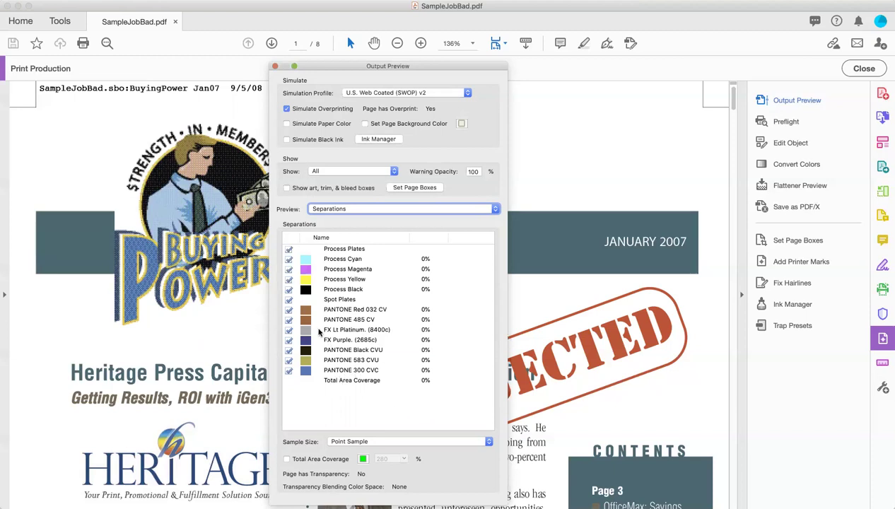
pyautogui.moveTo(526, 242)
# Turn off Process Plates and scroll through all 8 pages viewing only spot-colour content
pyautogui.click(288, 250)
pyautogui.scroll(-10, 145, 251)
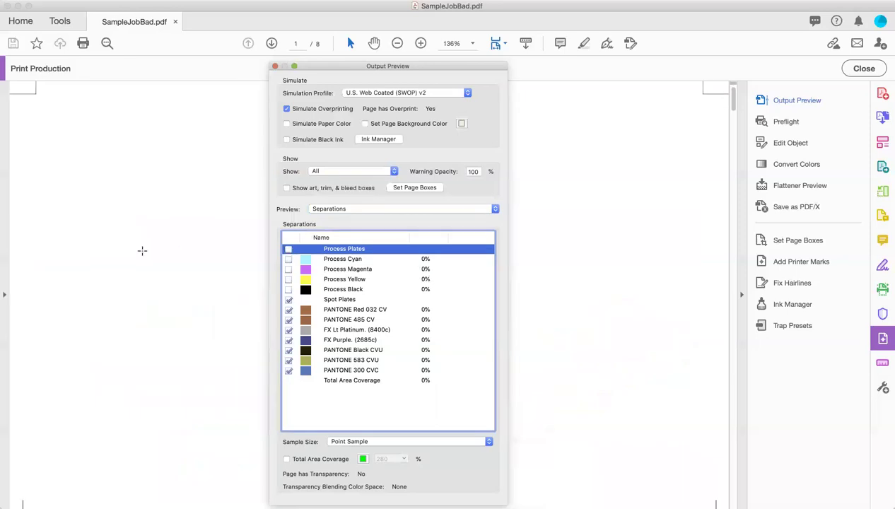
pyautogui.scroll(-20, 145, 251)
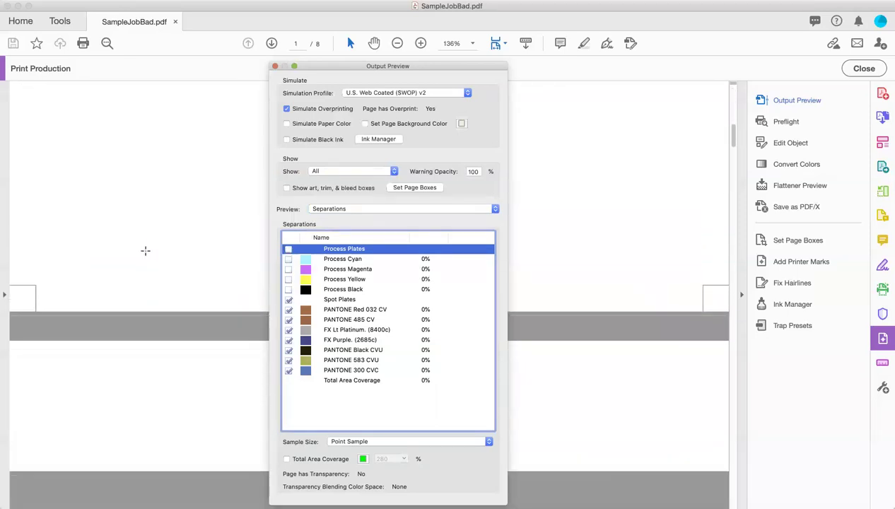
pyautogui.scroll(-20, 149, 251)
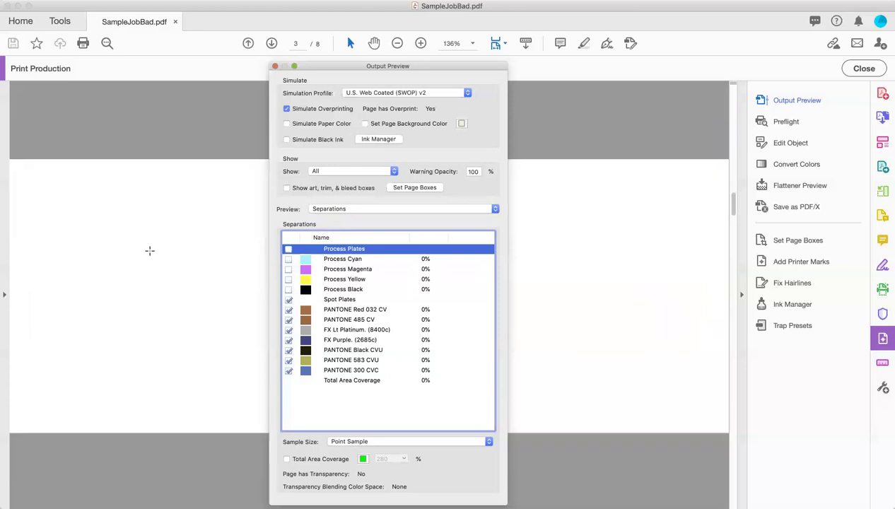
pyautogui.scroll(-10, 150, 251)
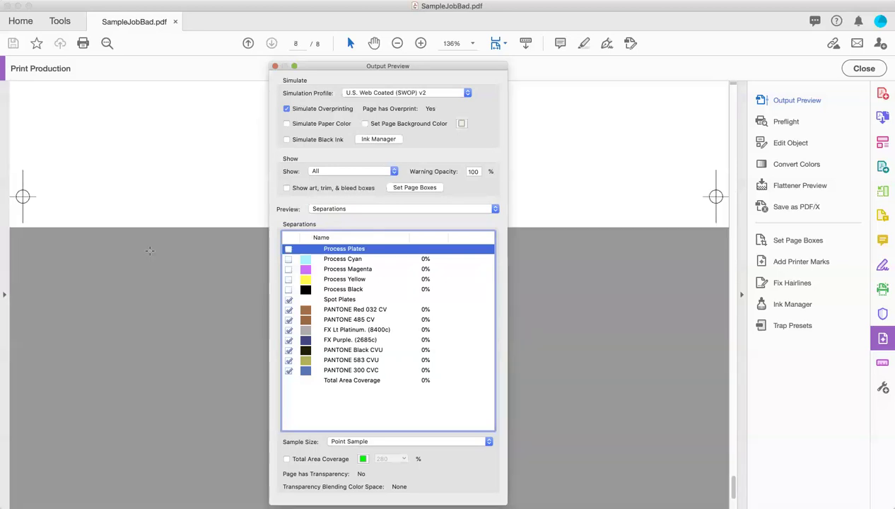
pyautogui.scroll(10, 149, 250)
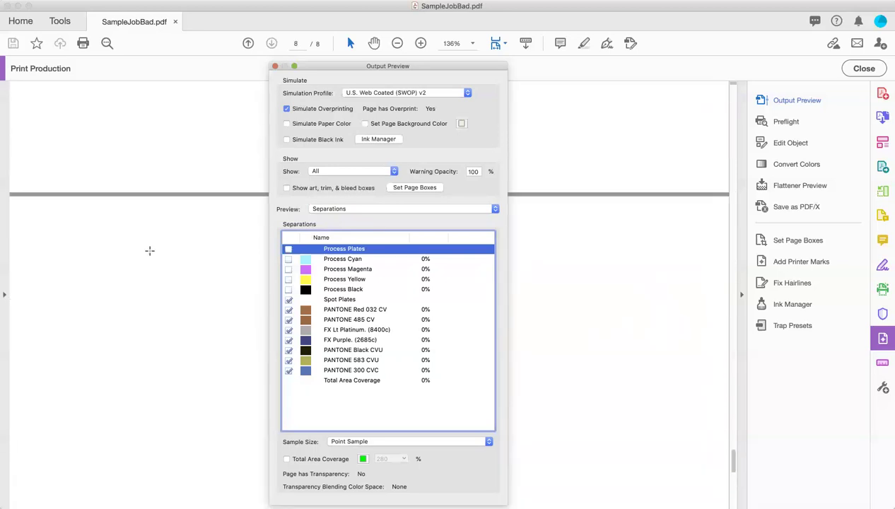
pyautogui.scroll(-5, 149, 250)
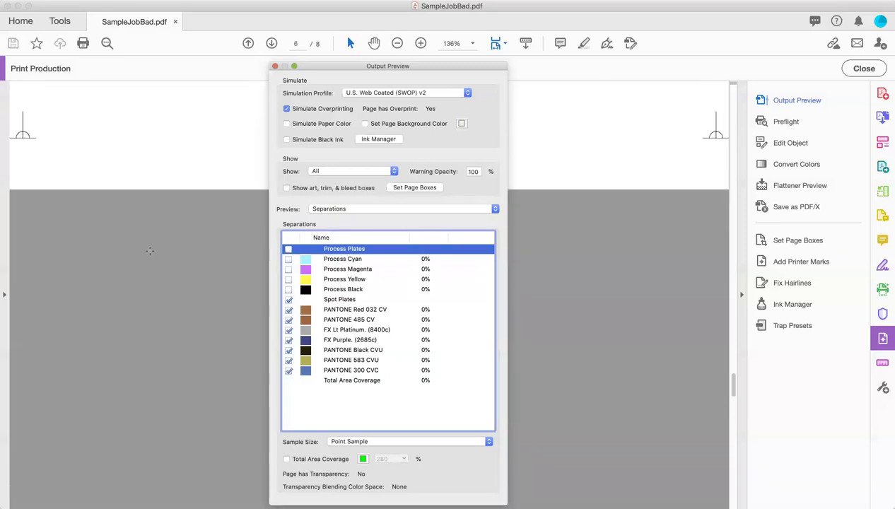
pyautogui.scroll(-1, 149, 250)
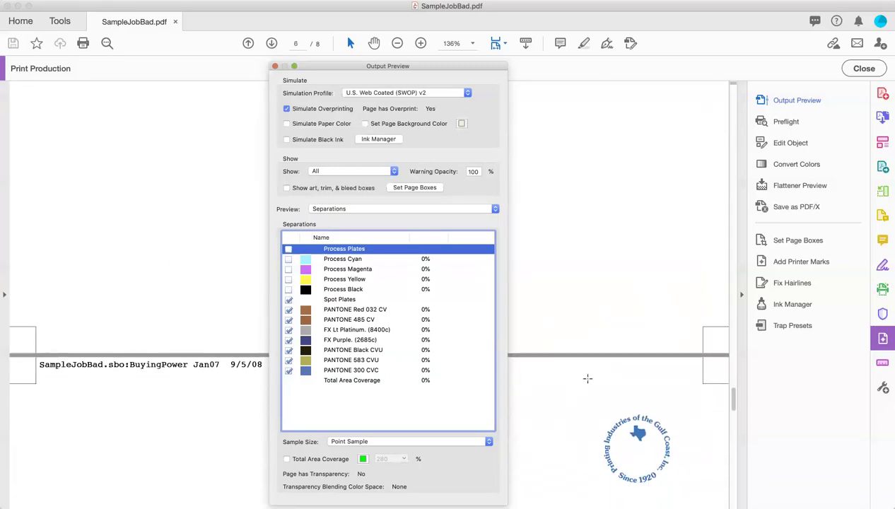
pyautogui.scroll(-3, 634, 451)
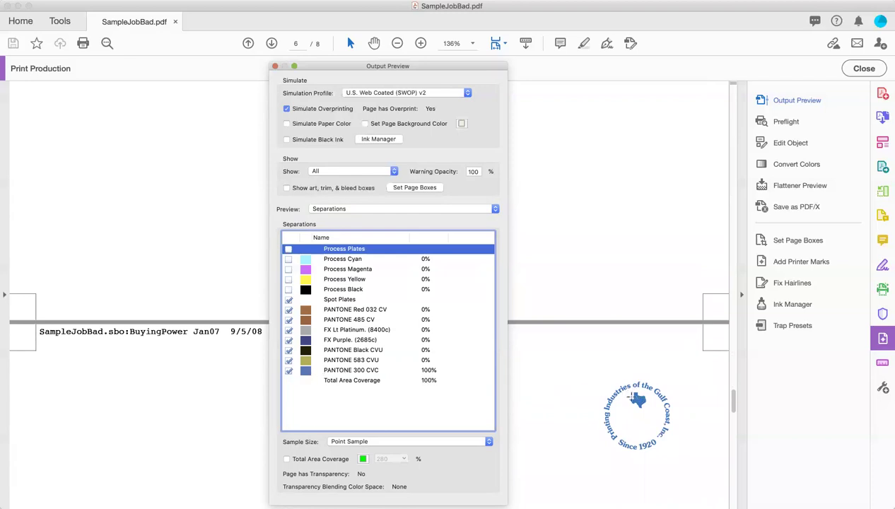
pyautogui.moveTo(638, 401)
pyautogui.scroll(-15, 623, 379)
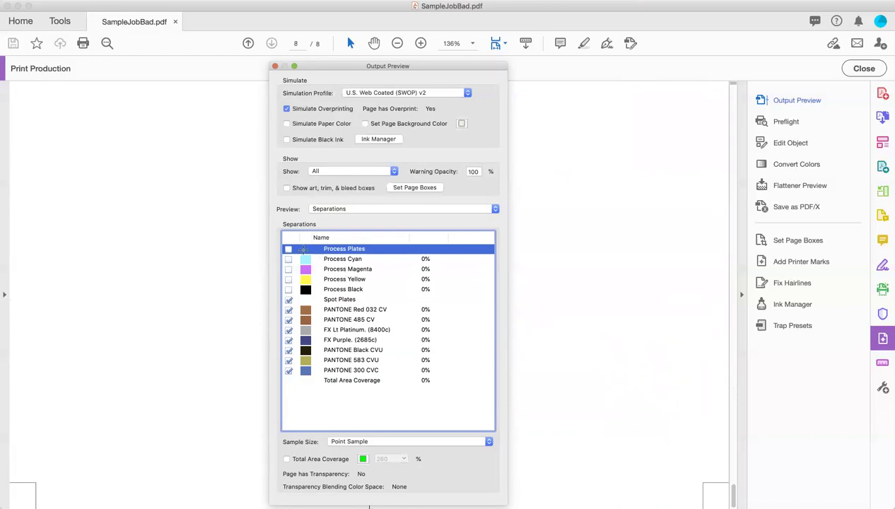
# Turn the process colour plates back on in the Separations list
pyautogui.click(291, 250)
pyautogui.scroll(5, 189, 219)
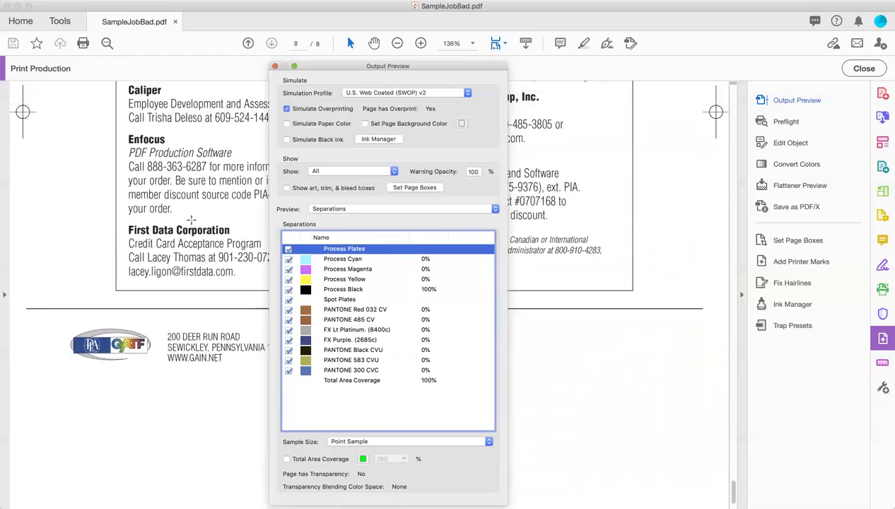
pyautogui.scroll(5, 193, 221)
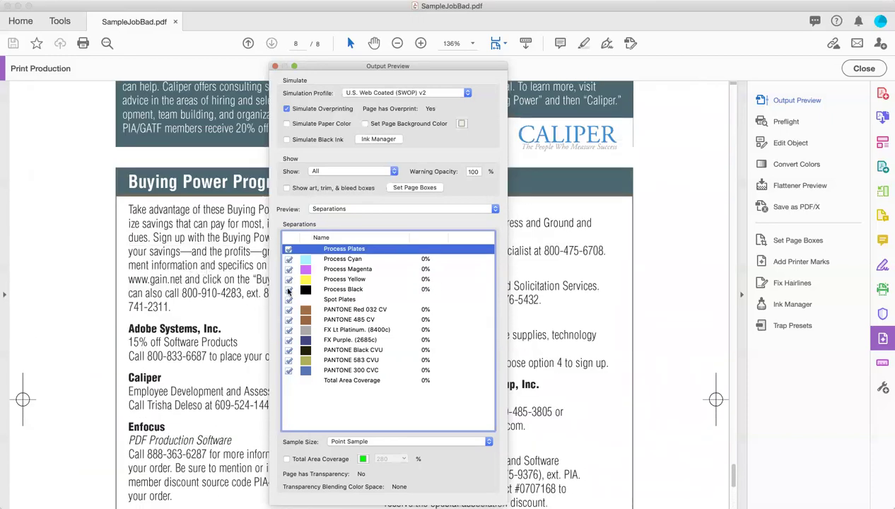
# Hide Process Black, return to page 4, and toggle black to compare the body text
pyautogui.click(288, 291)
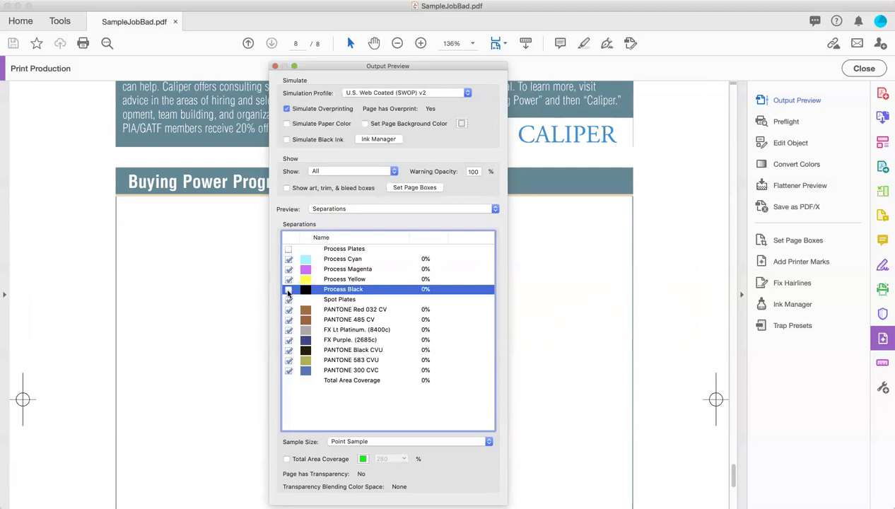
pyautogui.scroll(-10, 221, 291)
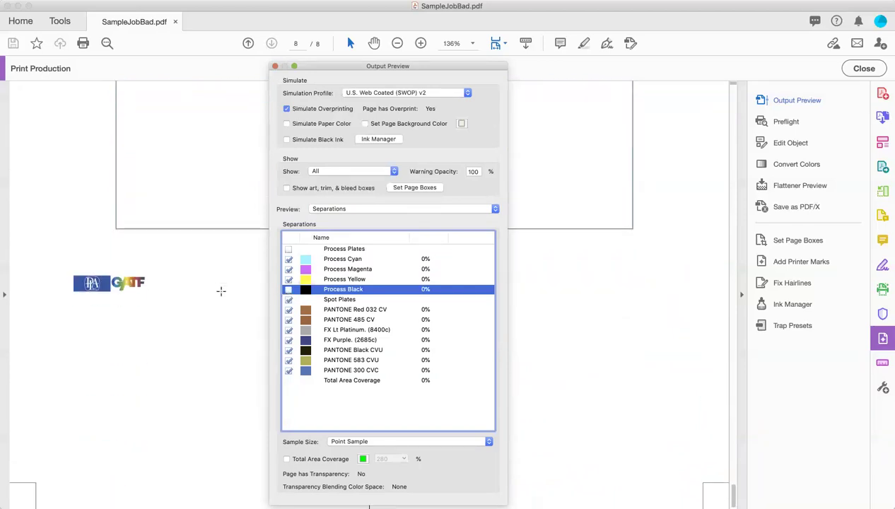
pyautogui.scroll(10, 222, 290)
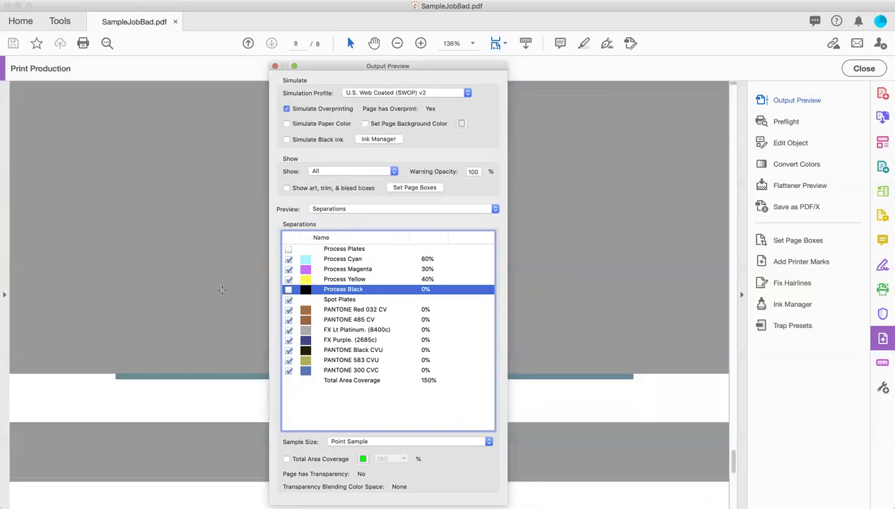
pyautogui.scroll(10, 225, 286)
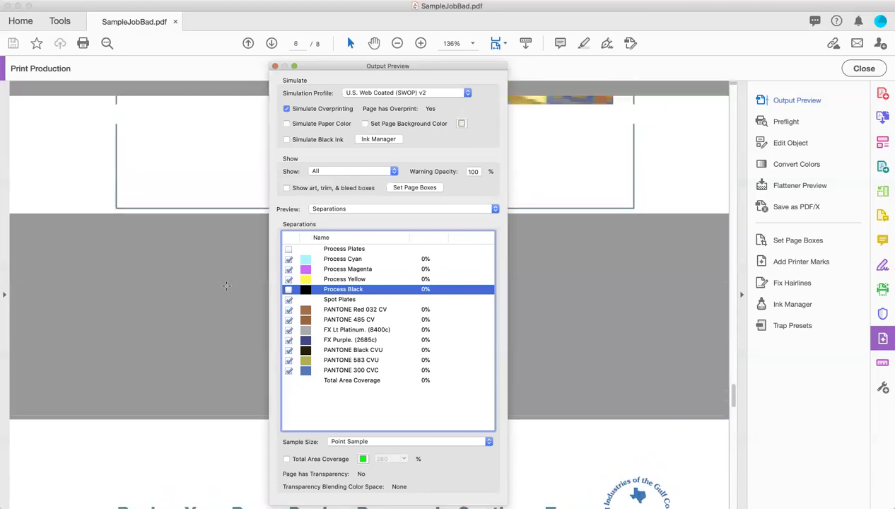
pyautogui.scroll(10, 227, 285)
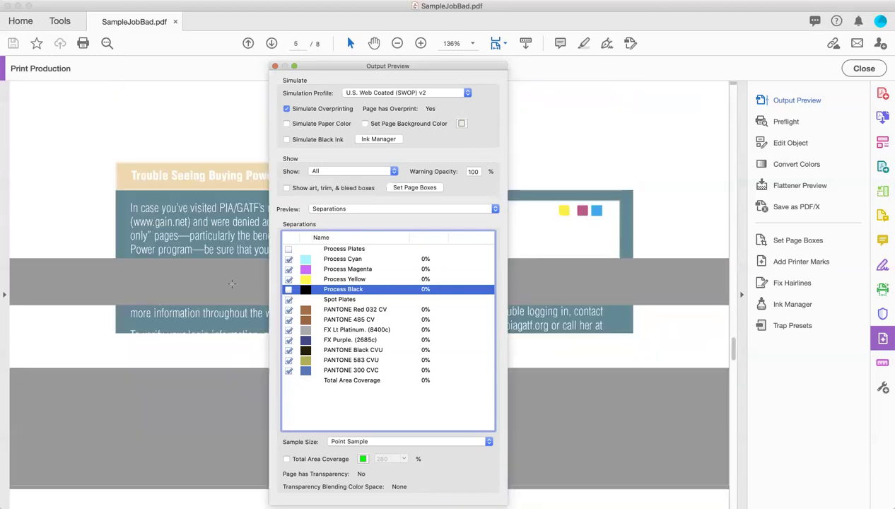
pyautogui.scroll(10, 234, 285)
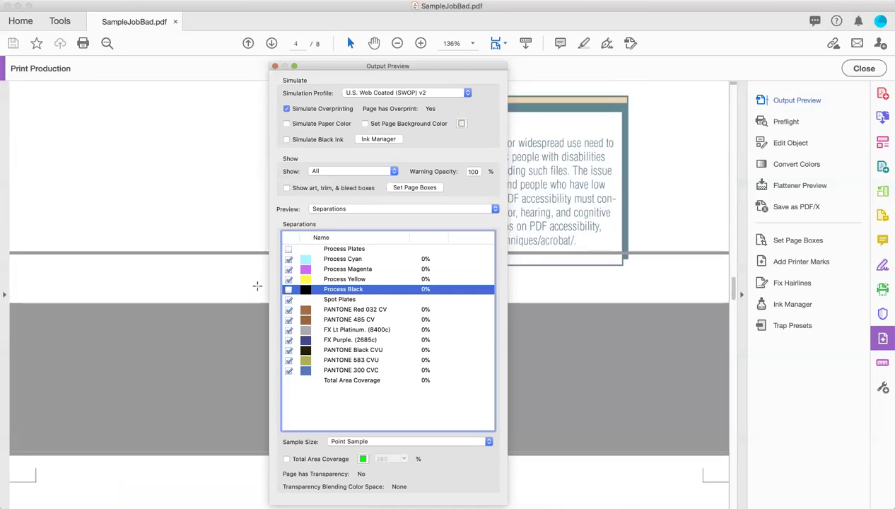
pyautogui.scroll(5, 258, 285)
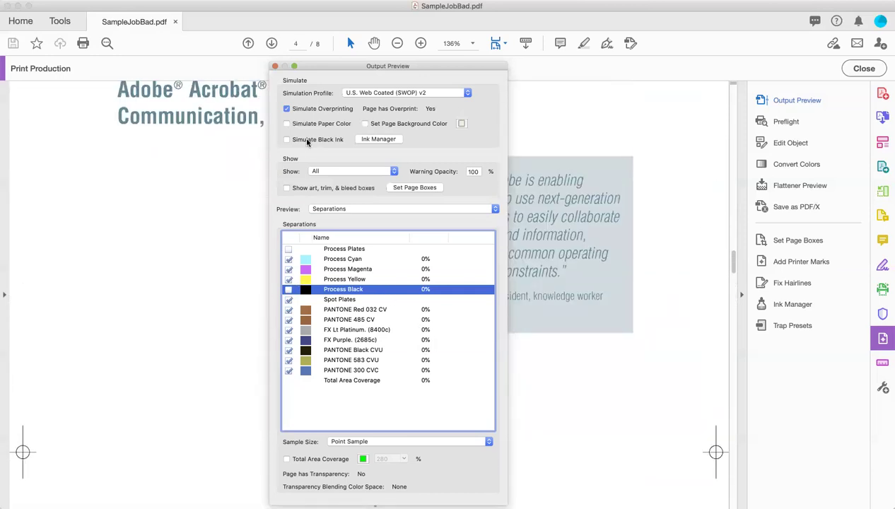
pyautogui.click(289, 290)
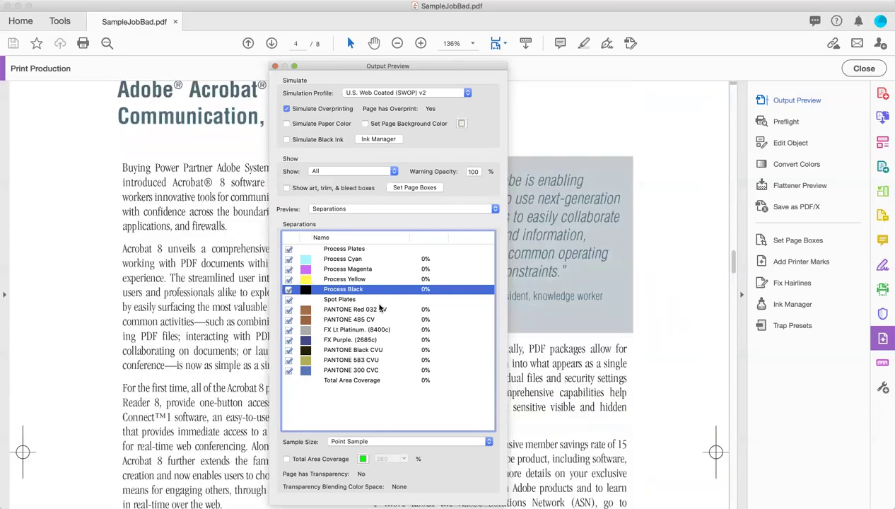
pyautogui.click(289, 290)
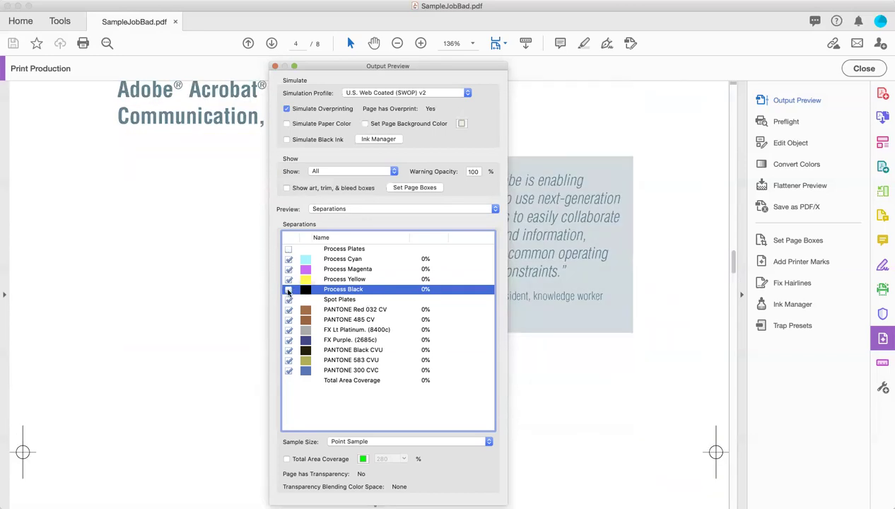
# Turn Process Black back on so all plates show, and scroll up to page 2
pyautogui.click(288, 290)
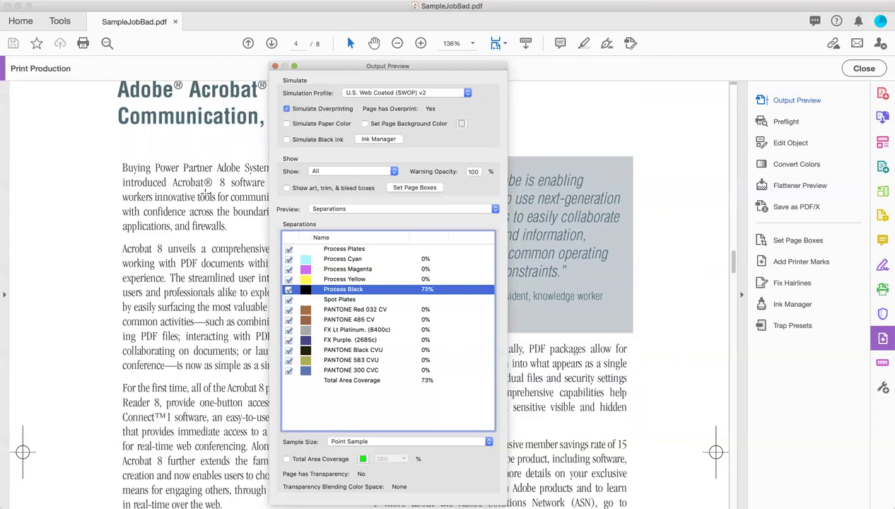
pyautogui.scroll(8, 204, 183)
pyautogui.scroll(15, 207, 200)
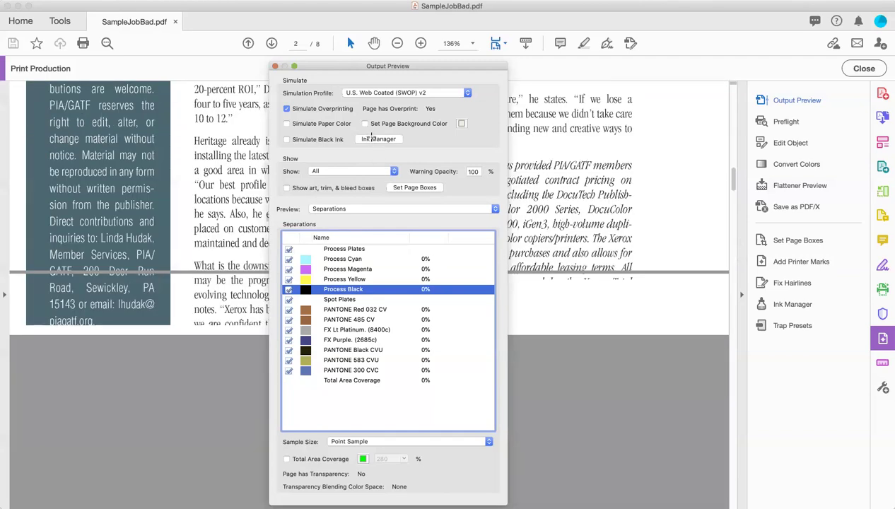
# Close Output Preview, review the process and PANTONE ink densities in Ink Manager, and close it with OK
pyautogui.click(275, 65)
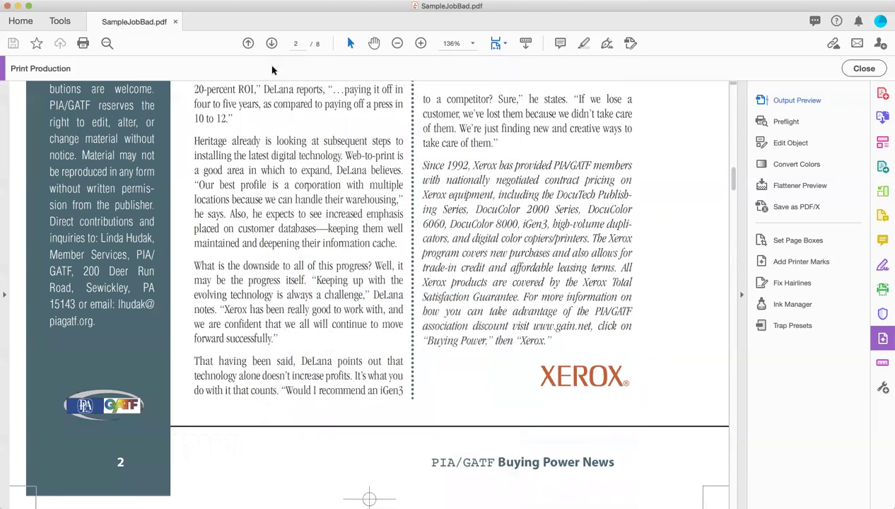
pyautogui.click(793, 304)
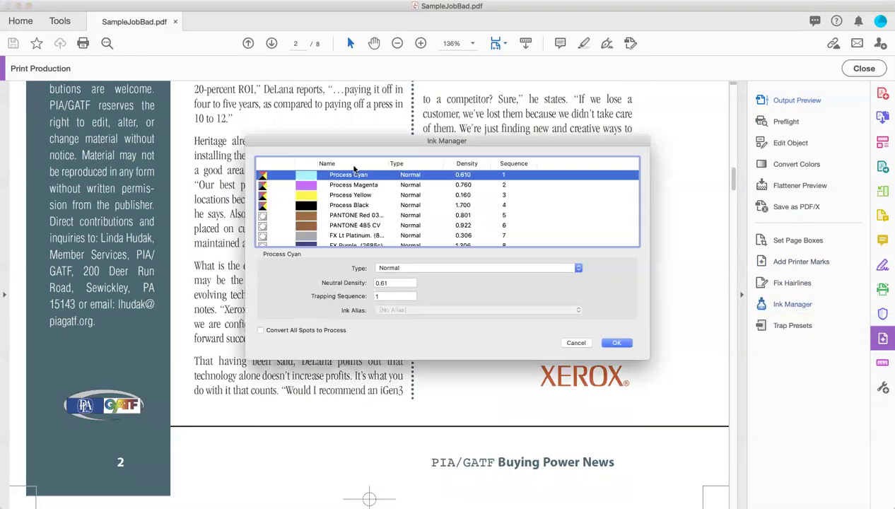
pyautogui.scroll(-2, 385, 198)
pyautogui.scroll(-2, 385, 198)
pyautogui.scroll(5, 304, 181)
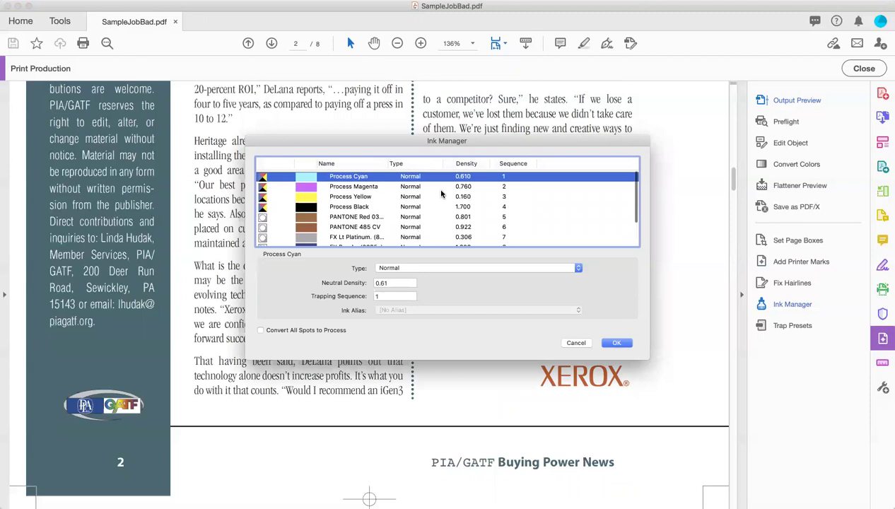
pyautogui.scroll(-4, 290, 191)
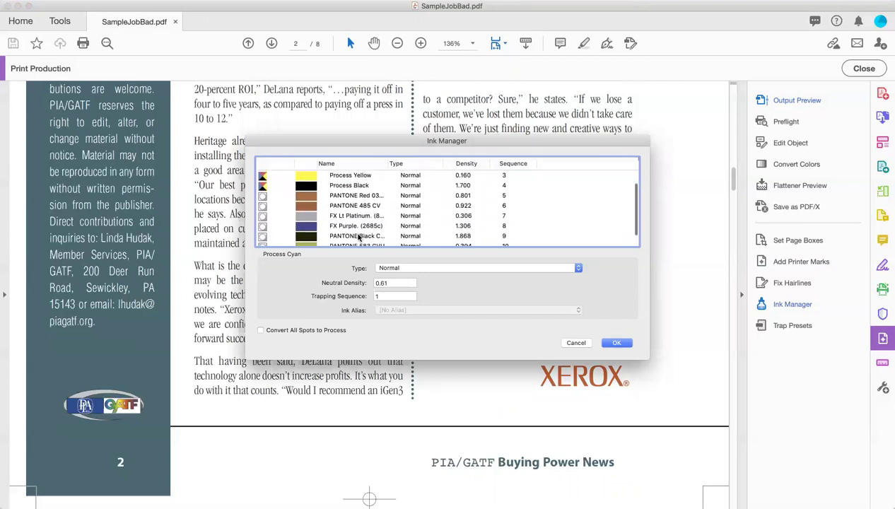
pyautogui.scroll(5, 280, 201)
pyautogui.scroll(1, 268, 192)
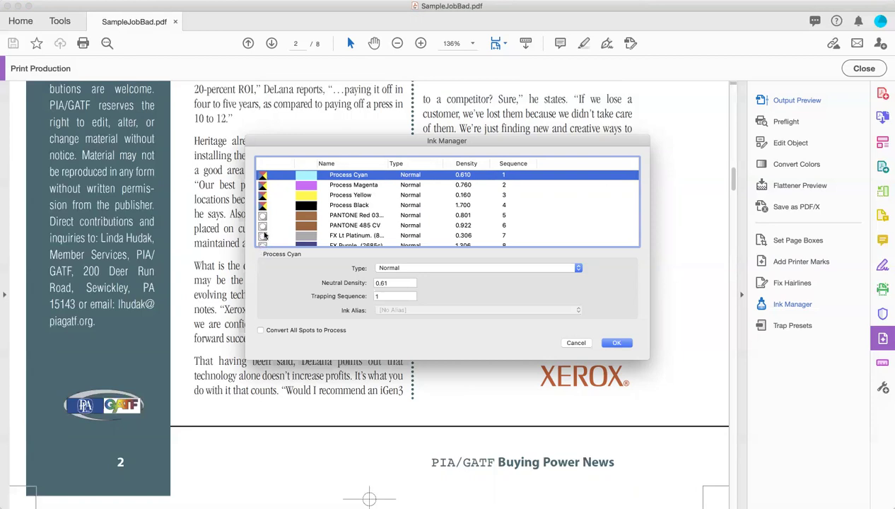
pyautogui.scroll(-4, 265, 225)
pyautogui.scroll(5, 264, 225)
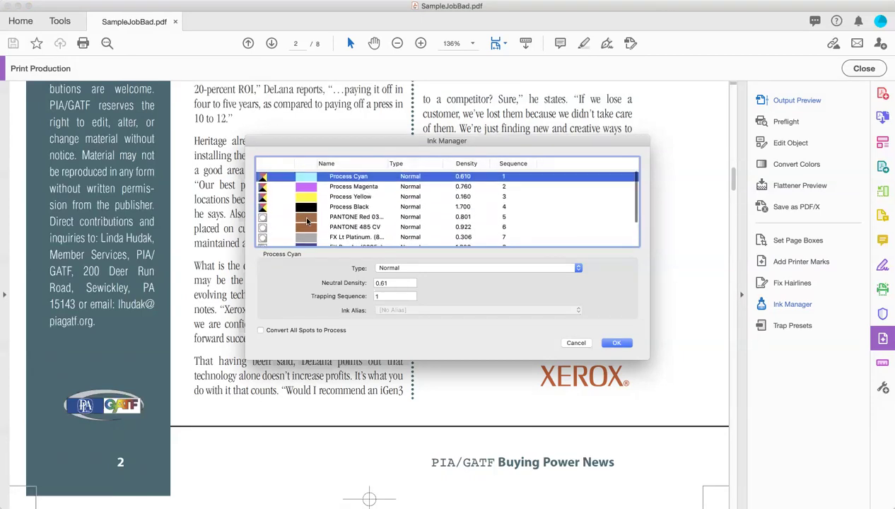
pyautogui.click(615, 343)
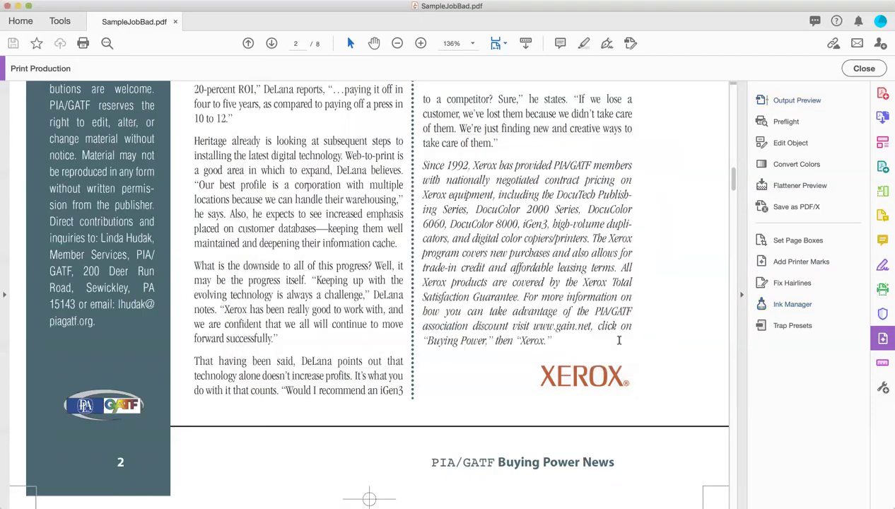
pyautogui.click(797, 241)
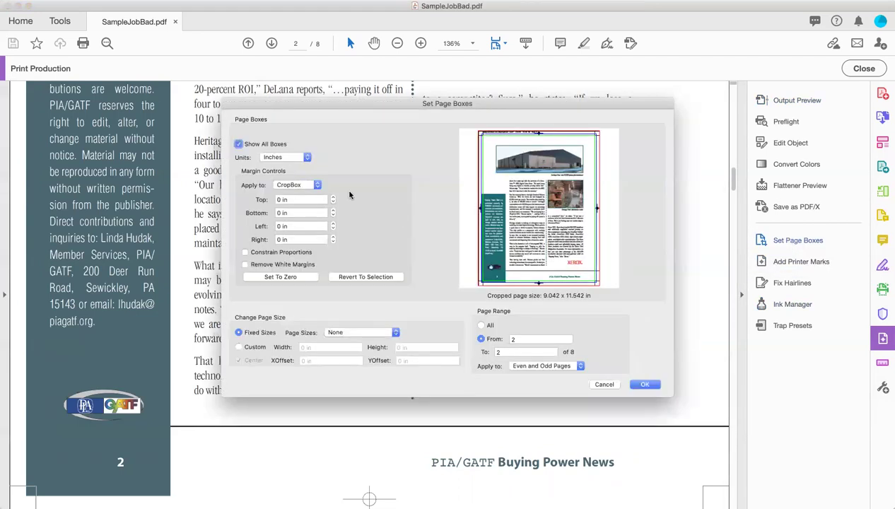
pyautogui.click(297, 183)
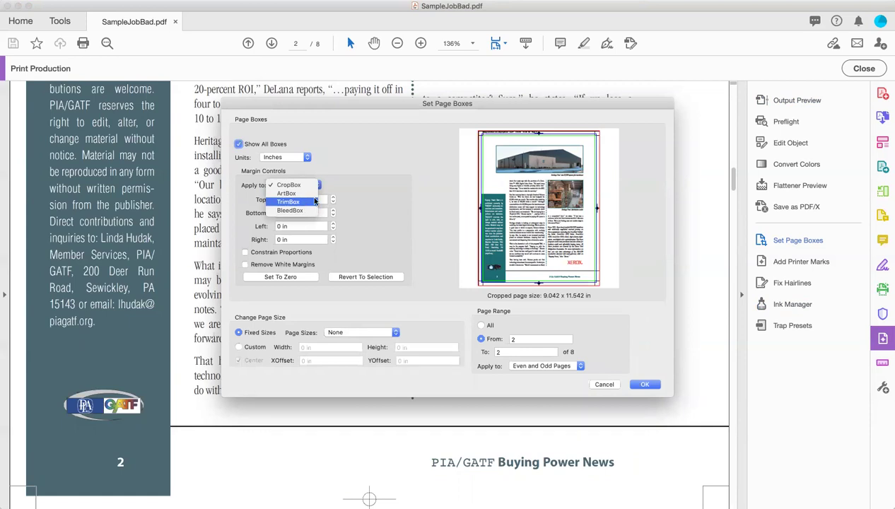
pyautogui.click(337, 186)
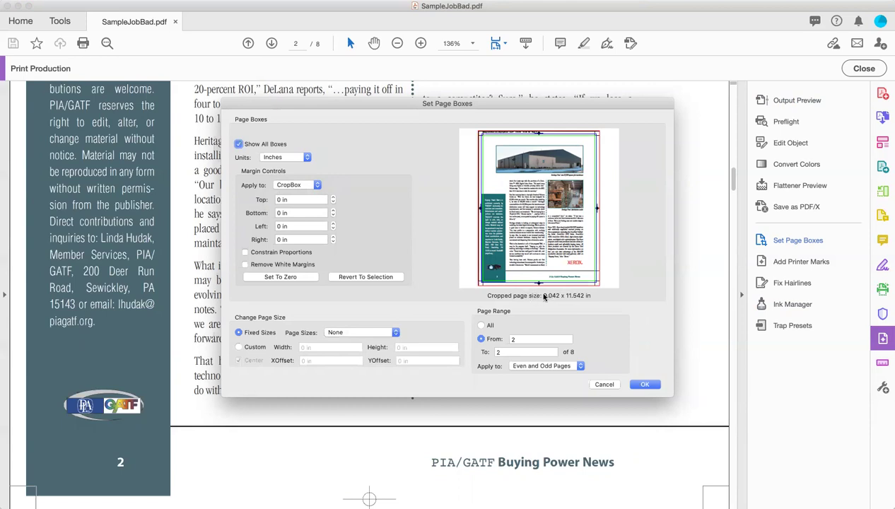
pyautogui.click(297, 184)
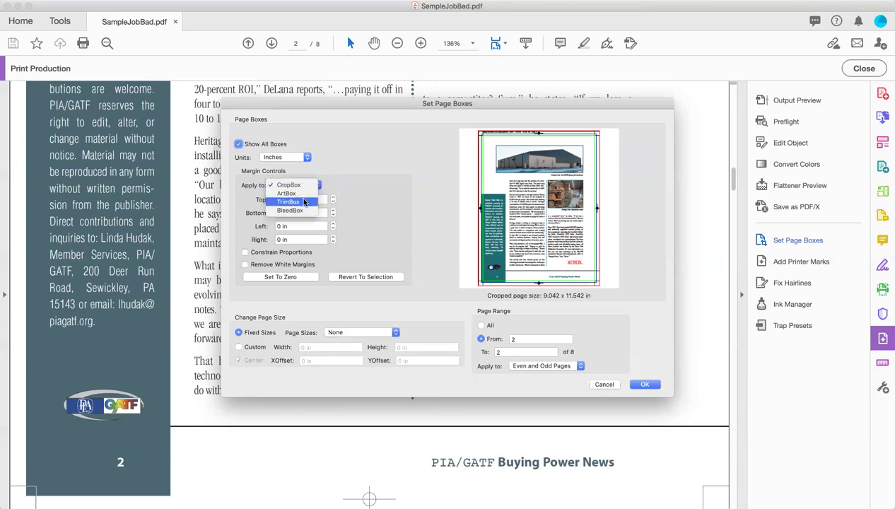
pyautogui.click(290, 201)
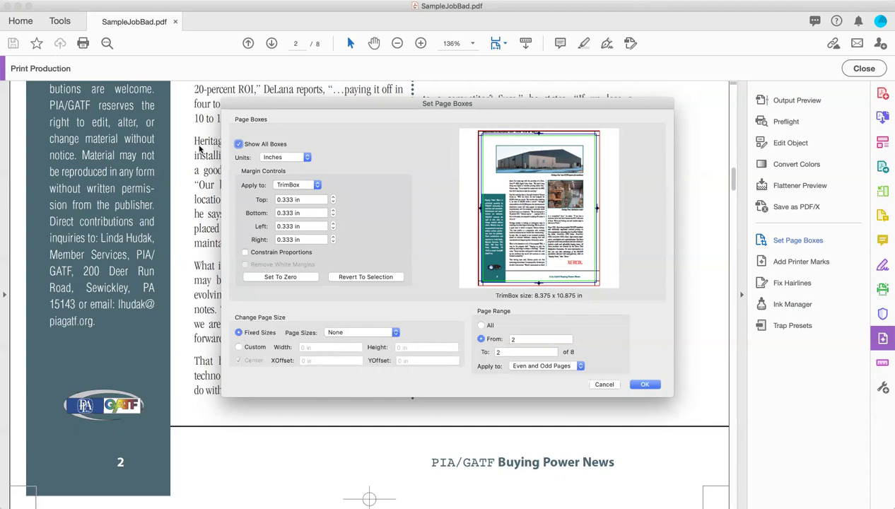
pyautogui.click(292, 185)
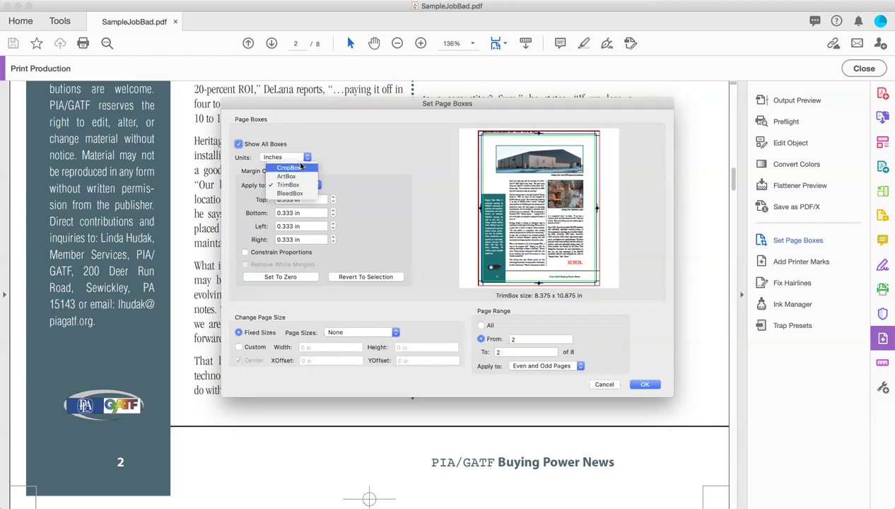
pyautogui.click(301, 167)
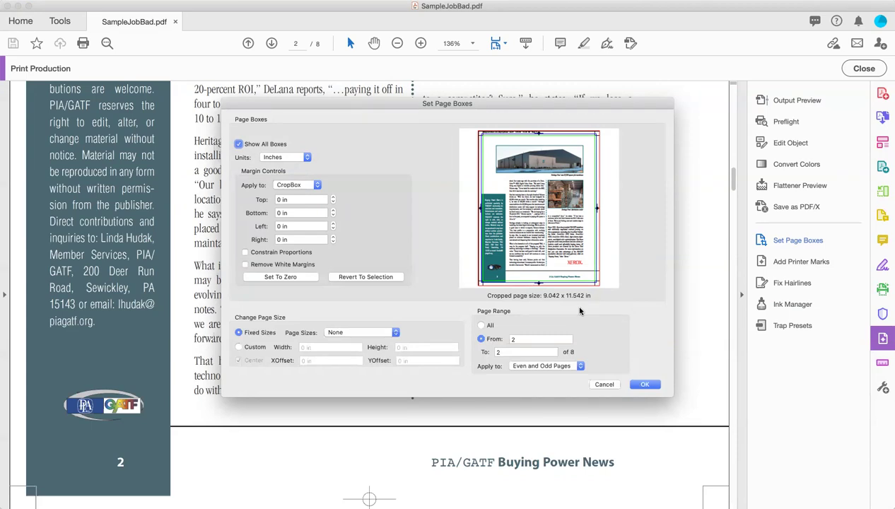
pyautogui.click(296, 185)
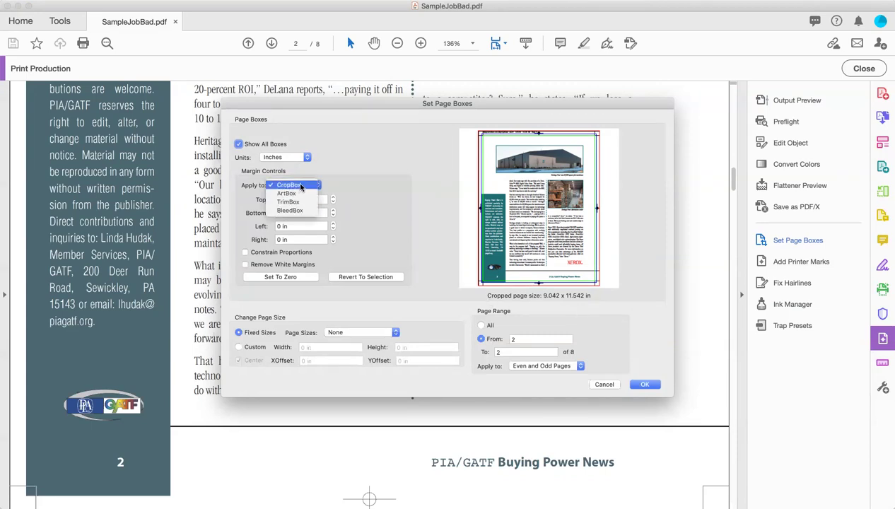
pyautogui.click(289, 202)
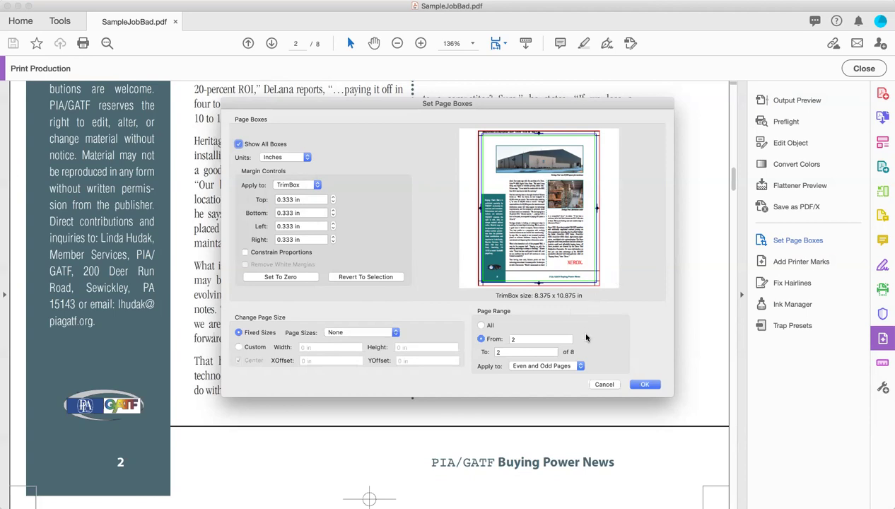
pyautogui.click(645, 386)
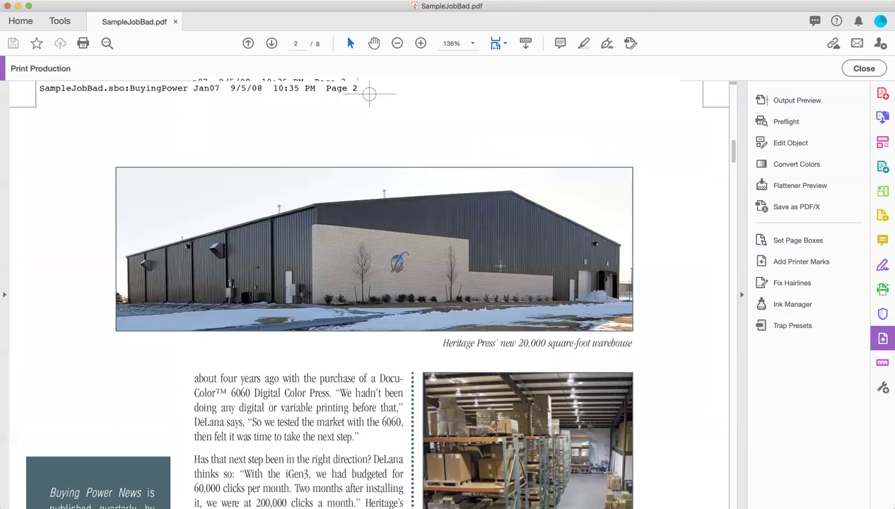
# Return to page 1, open Preflight, collapse the Image and Colors groups, and show Fixups
pyautogui.scroll(10, 495, 263)
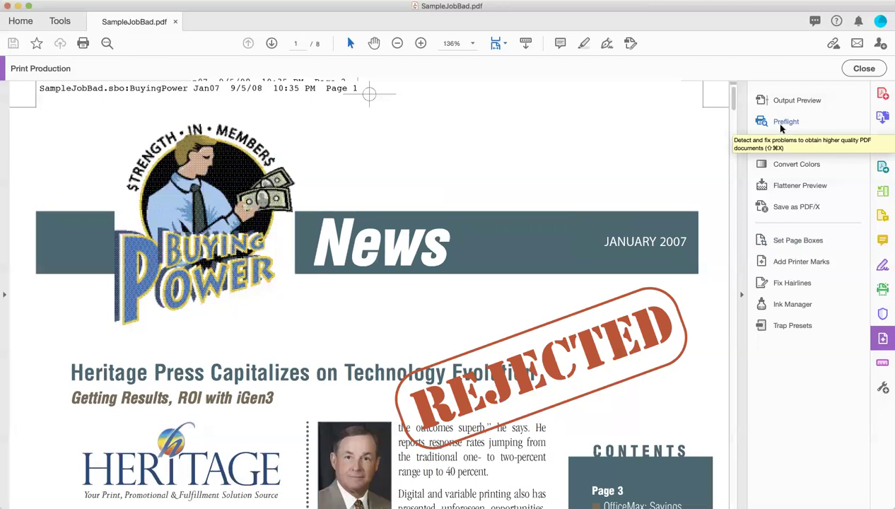
pyautogui.click(781, 125)
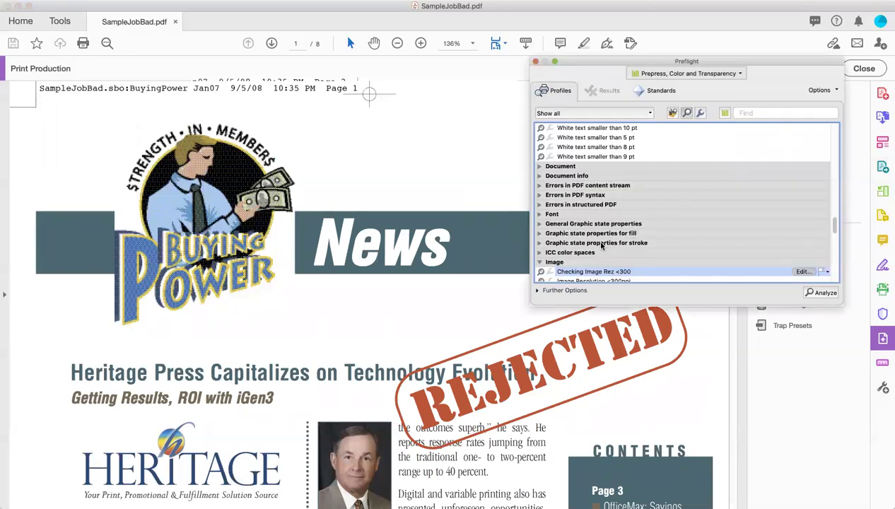
pyautogui.click(539, 262)
pyautogui.scroll(15, 626, 240)
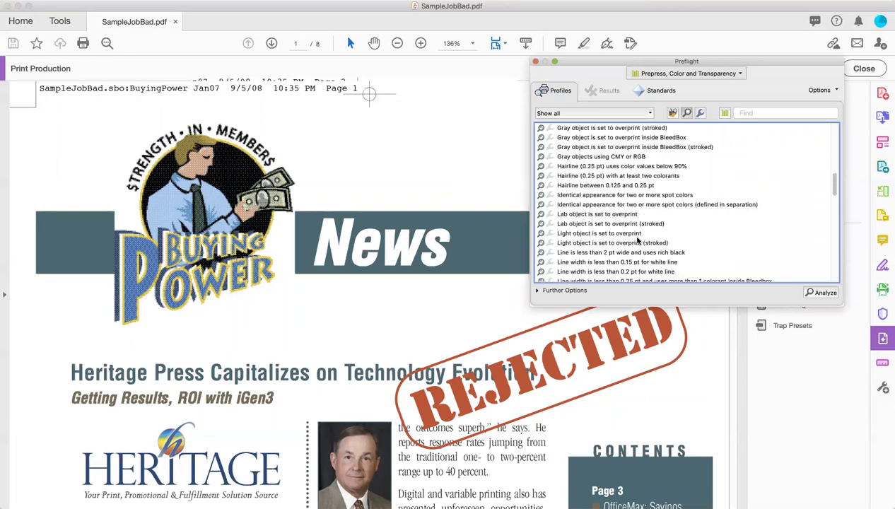
pyautogui.scroll(-4, 541, 139)
pyautogui.scroll(4, 541, 139)
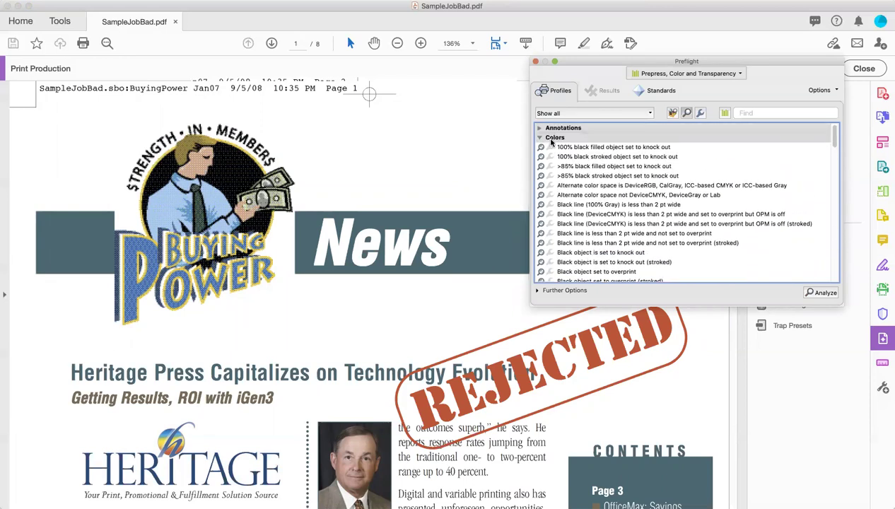
pyautogui.click(540, 138)
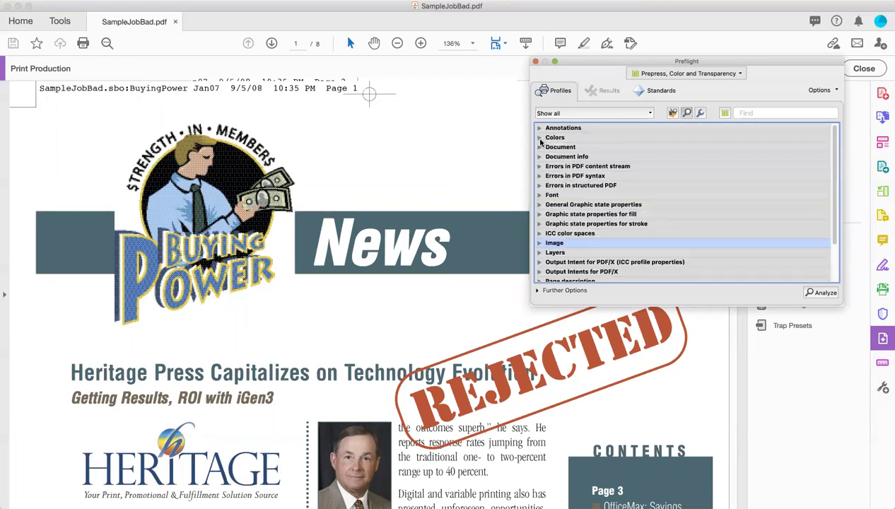
pyautogui.click(672, 113)
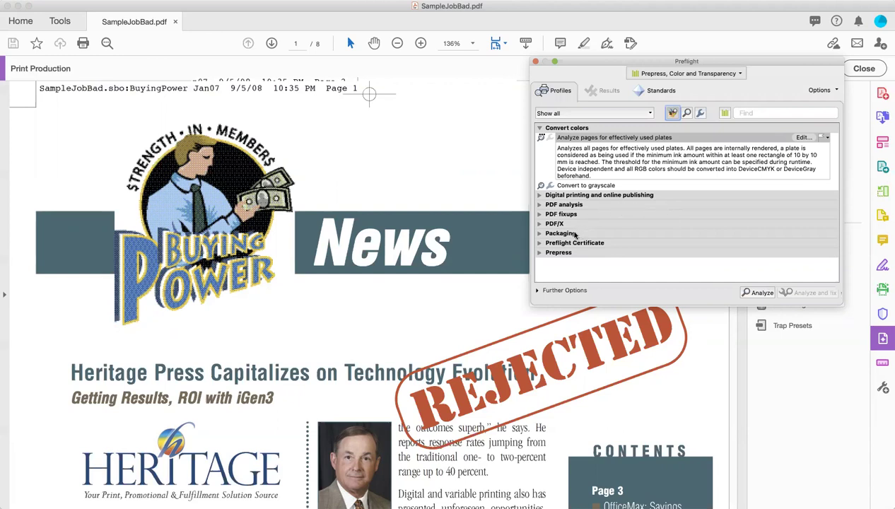
# Back in Profiles, expand Colors and select '100% black stroked object set to knock out'
pyautogui.click(687, 114)
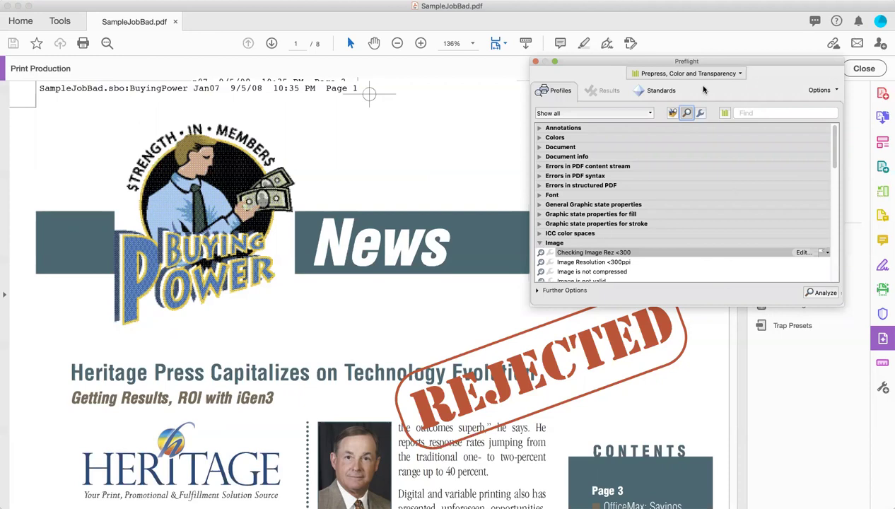
pyautogui.click(539, 138)
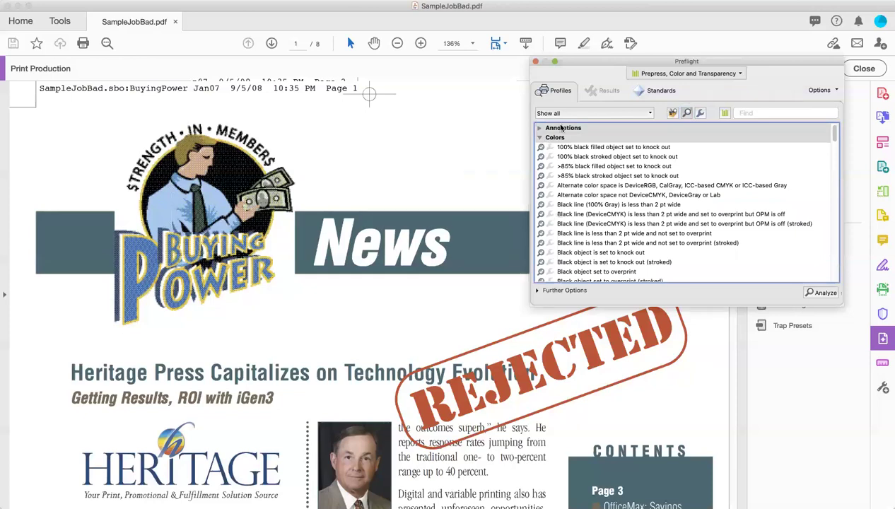
pyautogui.click(581, 149)
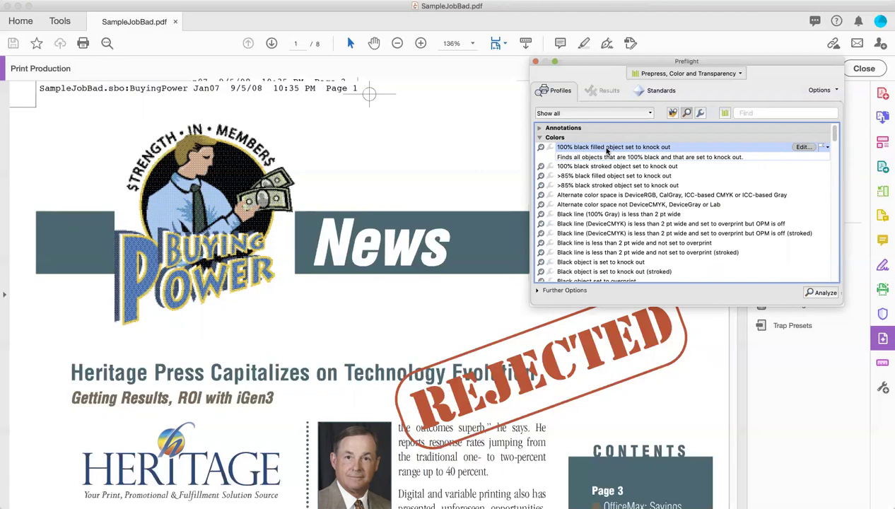
pyautogui.scroll(-1, 605, 150)
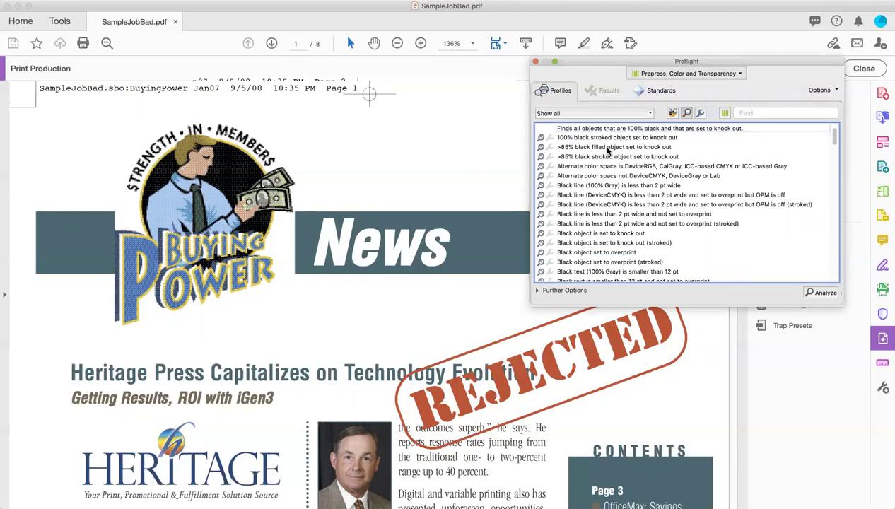
pyautogui.click(609, 138)
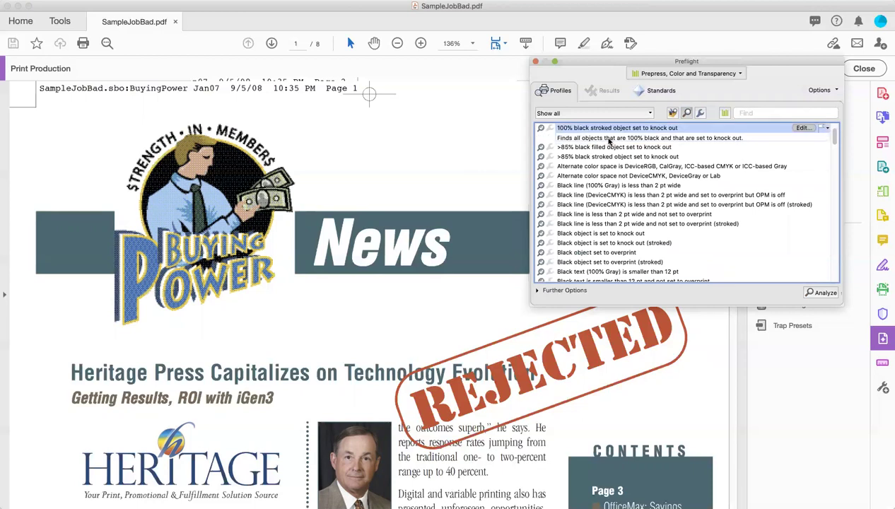
# Analyze with the black stroked knock-out profile, jump to the page 1 match, and move Preflight left
pyautogui.doubleClick(609, 139)
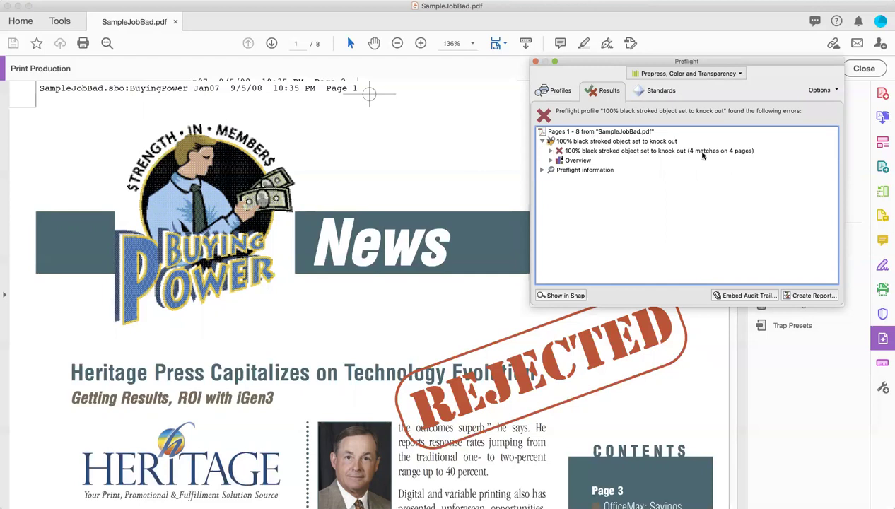
pyautogui.click(551, 152)
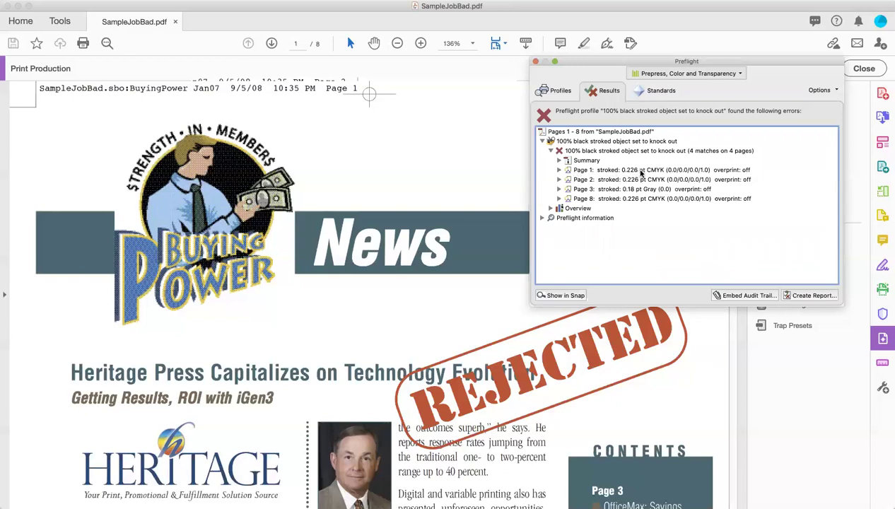
pyautogui.click(729, 170)
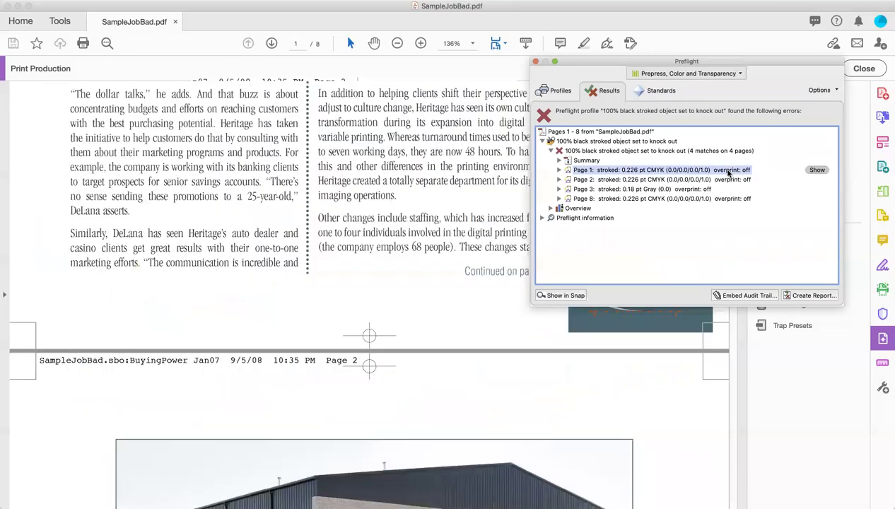
pyautogui.moveTo(723, 64); pyautogui.dragTo(384, 87)
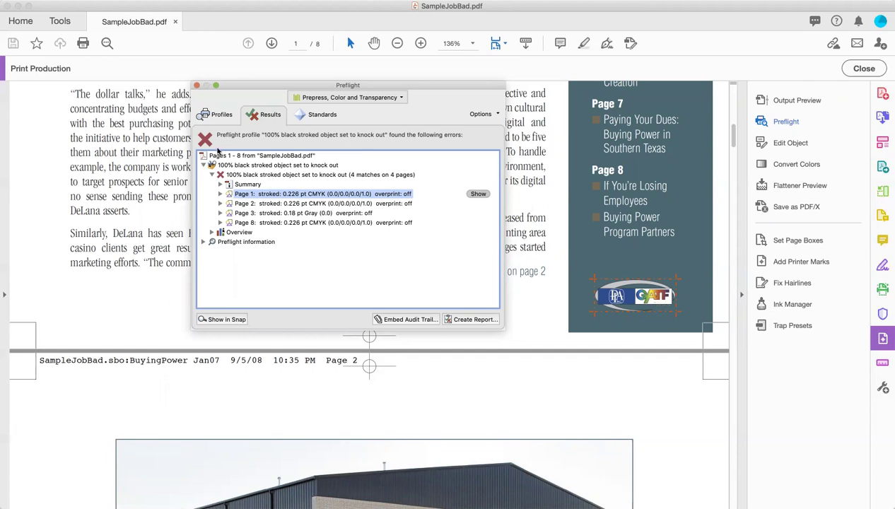
# Return to the preflight profiles list and collapse the Colors group
pyautogui.click(213, 115)
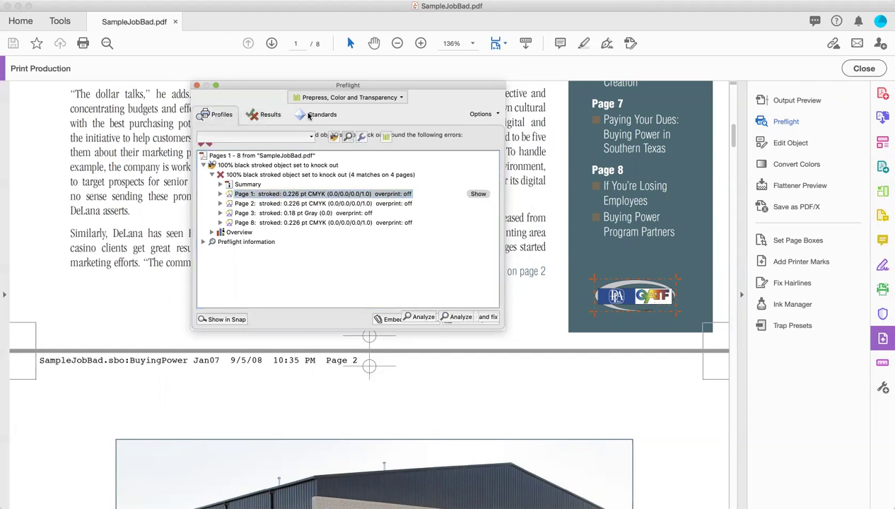
pyautogui.click(246, 114)
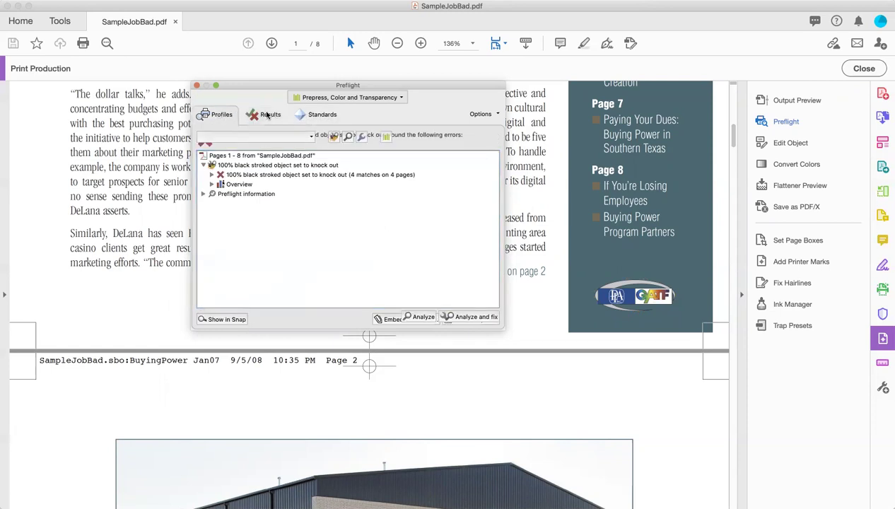
pyautogui.click(221, 115)
pyautogui.click(201, 161)
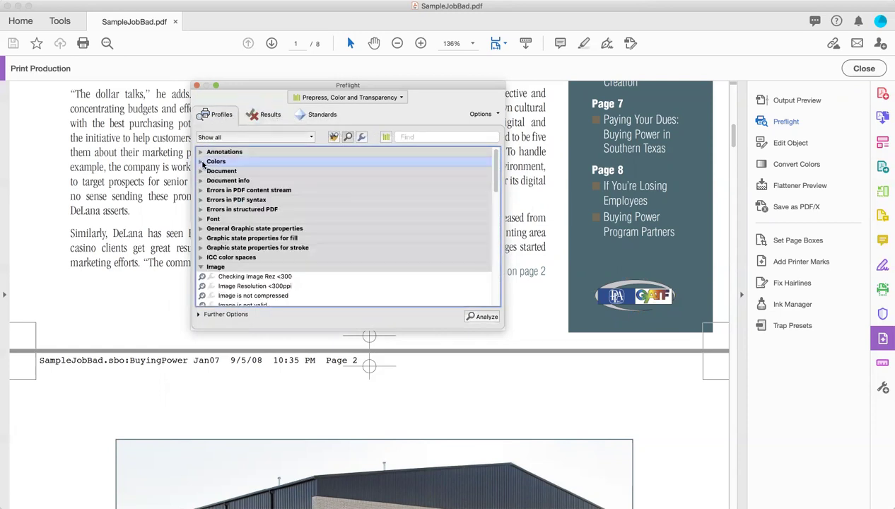
pyautogui.scroll(-10, 262, 181)
pyautogui.scroll(10, 273, 189)
pyautogui.scroll(-5, 263, 267)
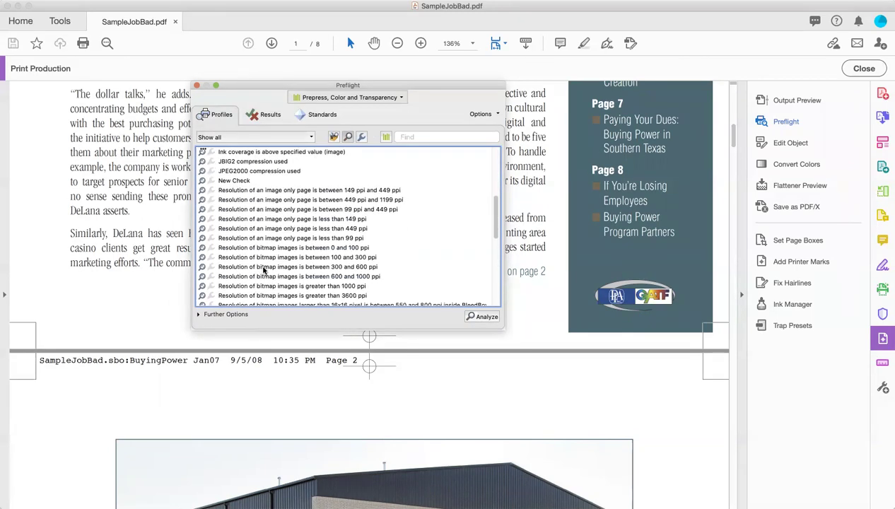
# Inspect the image resolution checks, including 100–120 ppi, 150–250 ppi and greater than 250 ppi
pyautogui.click(282, 191)
pyautogui.scroll(-5, 282, 198)
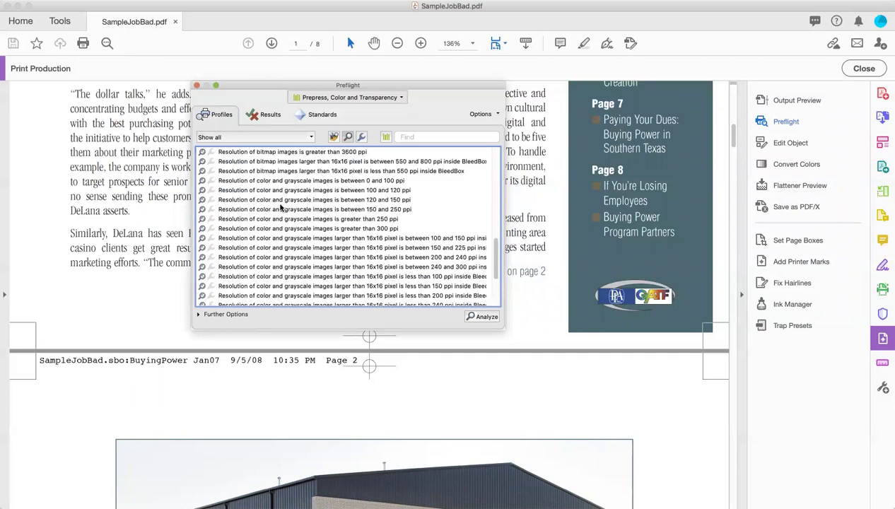
pyautogui.click(330, 185)
pyautogui.click(321, 194)
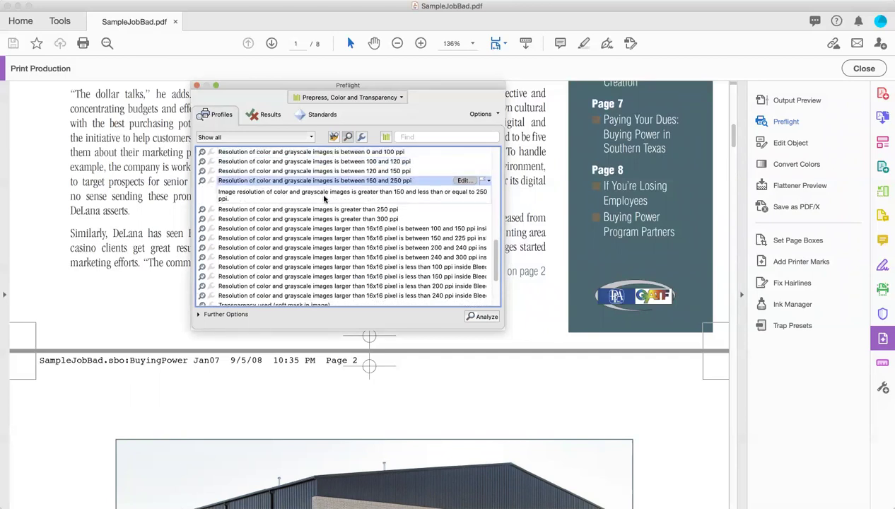
pyautogui.click(321, 210)
pyautogui.click(323, 221)
pyautogui.scroll(-5, 323, 221)
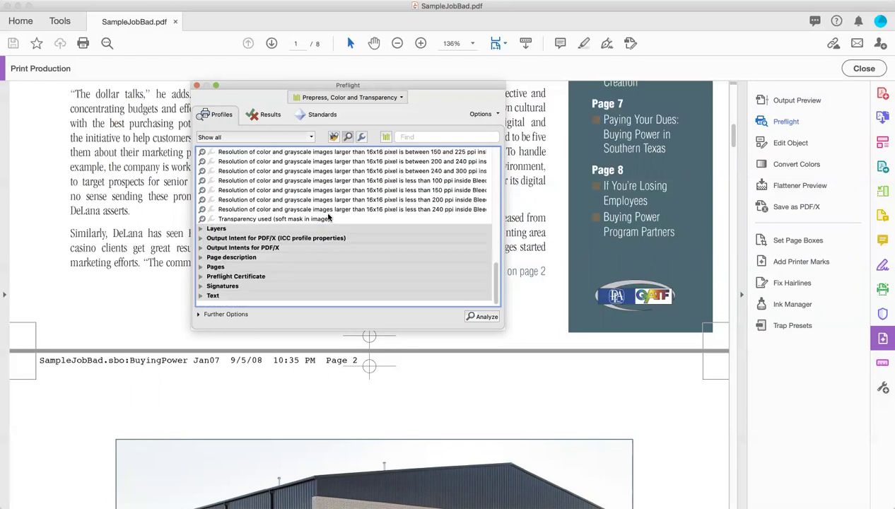
# Read about the soft-mask transparency check, then bring up the preflight options
pyautogui.click(263, 218)
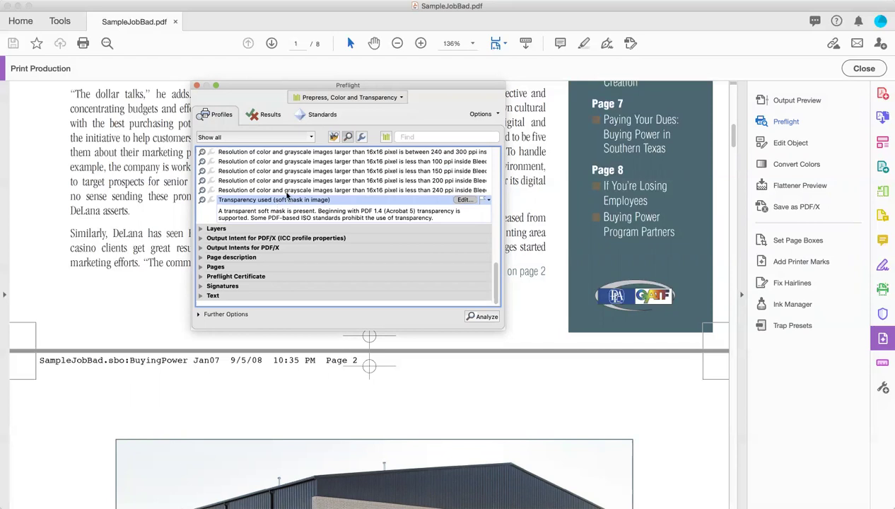
pyautogui.scroll(5, 279, 201)
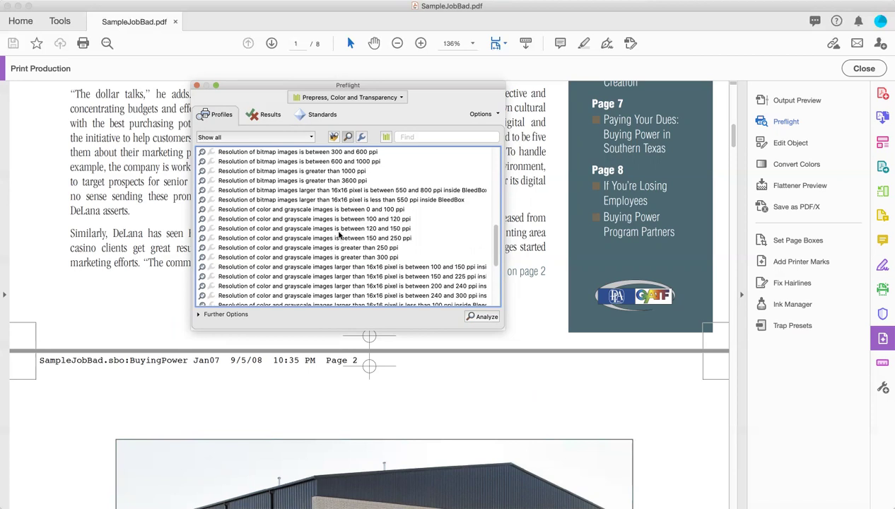
pyautogui.scroll(-5, 339, 235)
pyautogui.scroll(10, 333, 234)
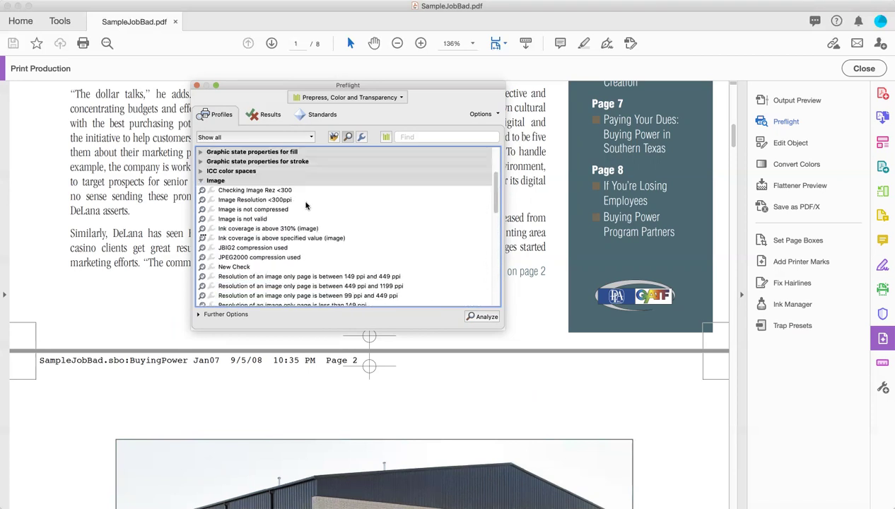
pyautogui.scroll(-10, 314, 240)
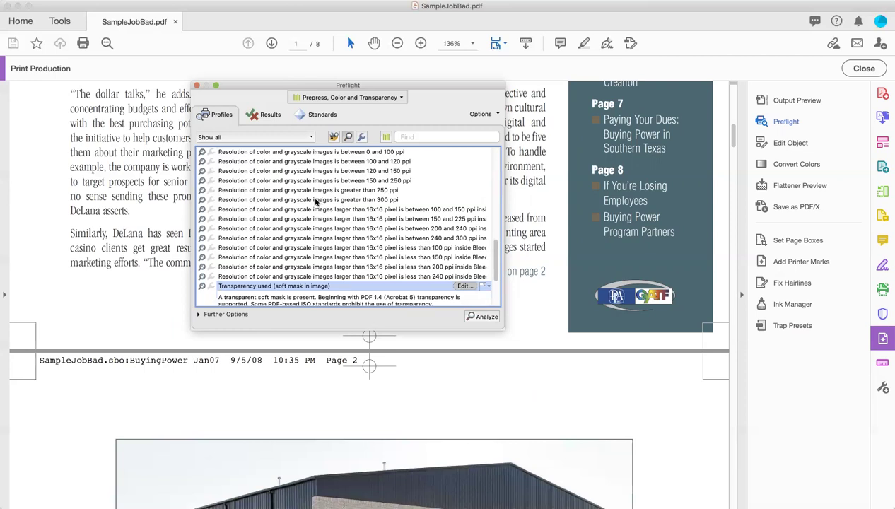
pyautogui.scroll(10, 324, 206)
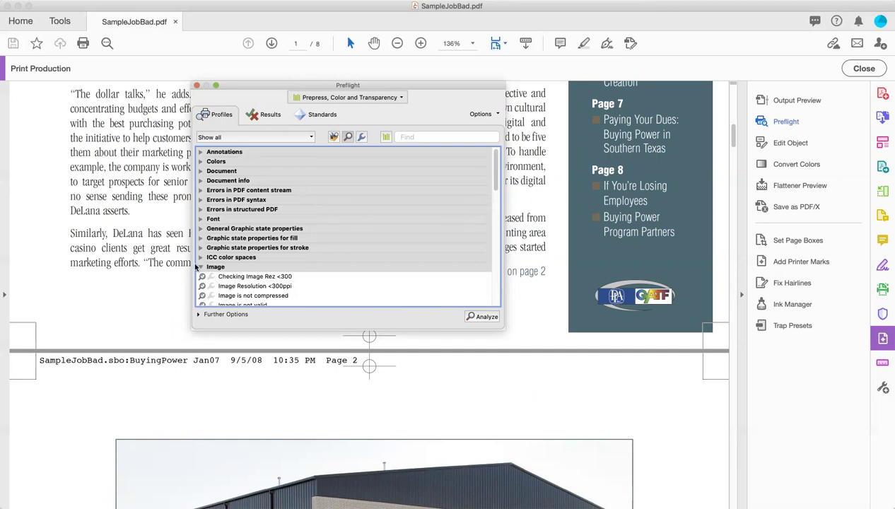
pyautogui.click(484, 114)
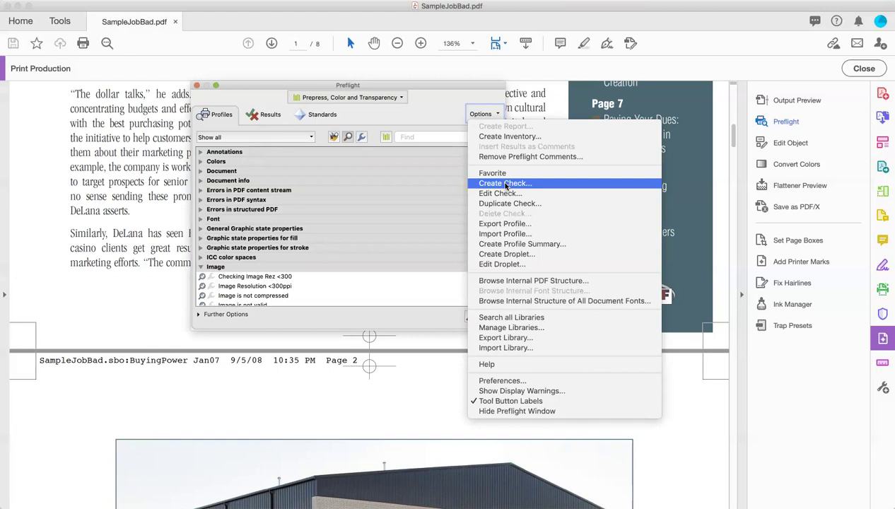
# Create New Check (Copy 1) in the Image group and select Image resolution as its property
pyautogui.click(506, 185)
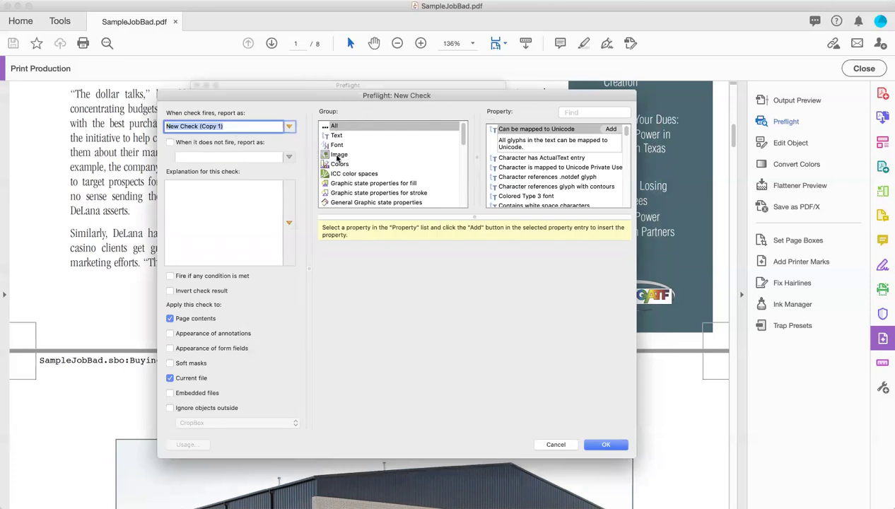
pyautogui.click(337, 155)
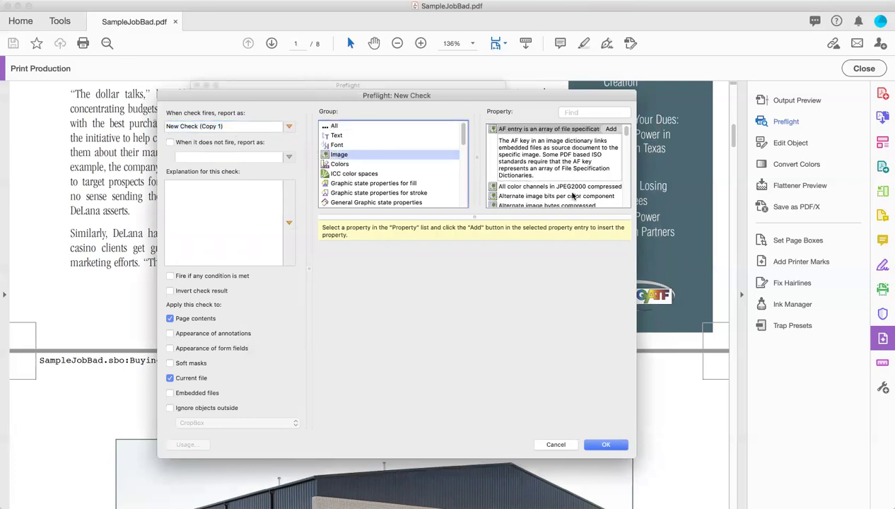
pyautogui.scroll(-5, 569, 193)
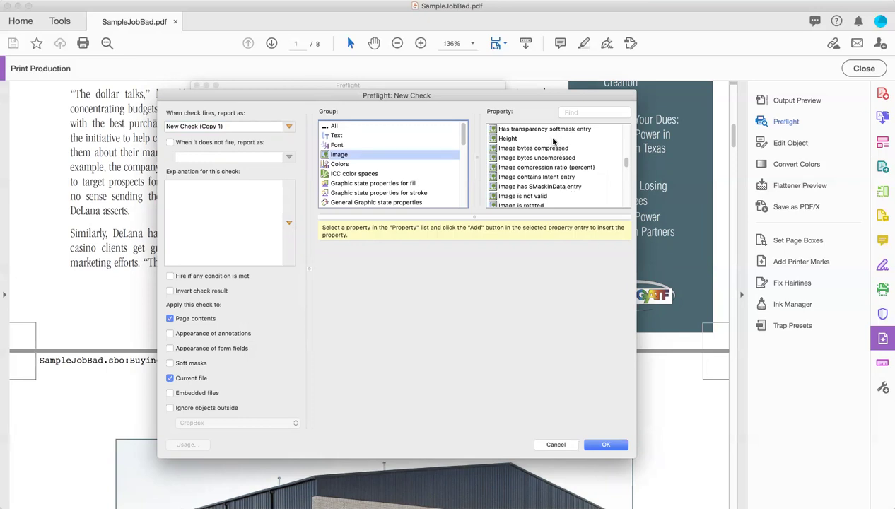
pyautogui.scroll(1, 626, 160)
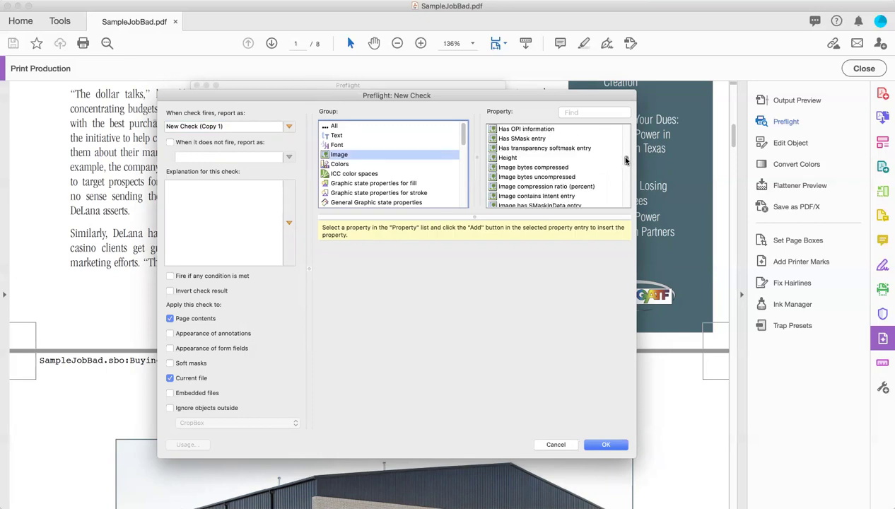
pyautogui.scroll(3, 626, 159)
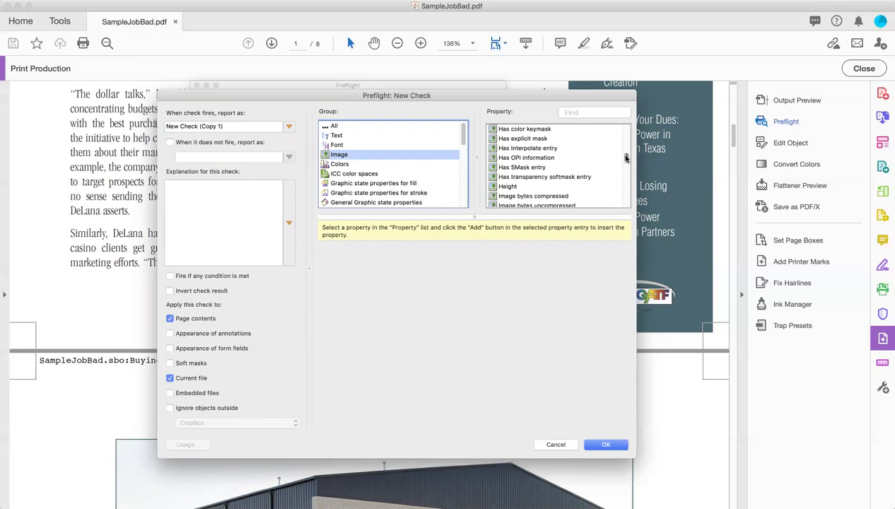
pyautogui.scroll(-5, 626, 159)
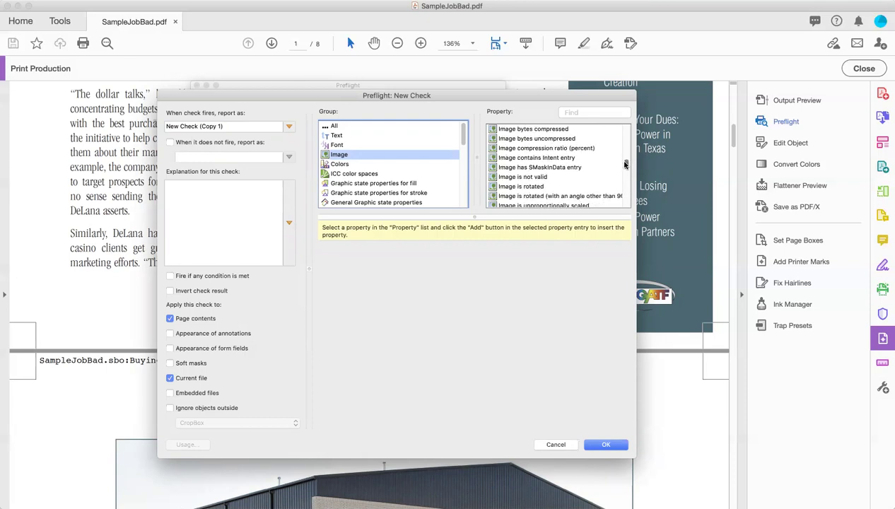
pyautogui.scroll(-7, 624, 164)
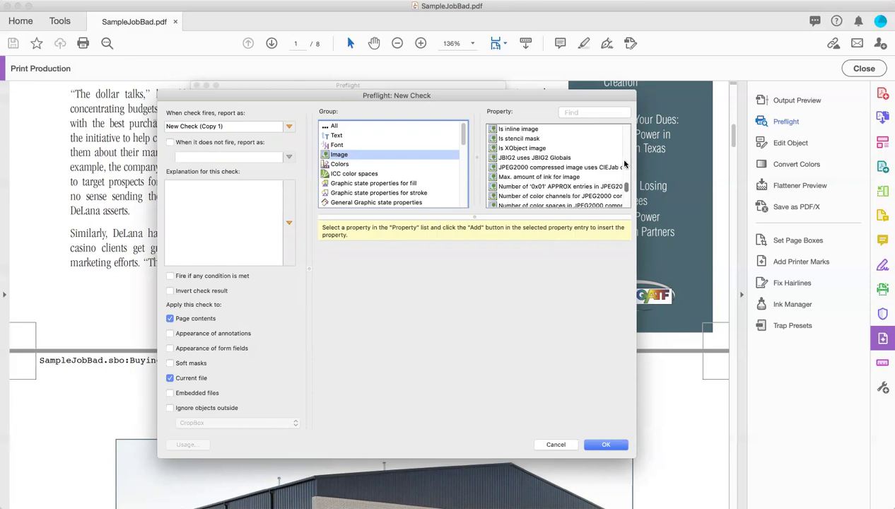
pyautogui.scroll(5, 625, 164)
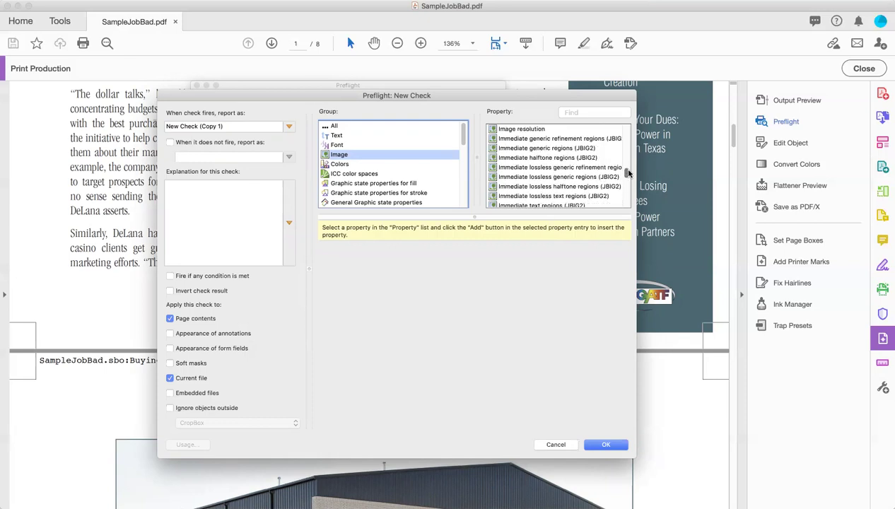
pyautogui.scroll(3, 626, 172)
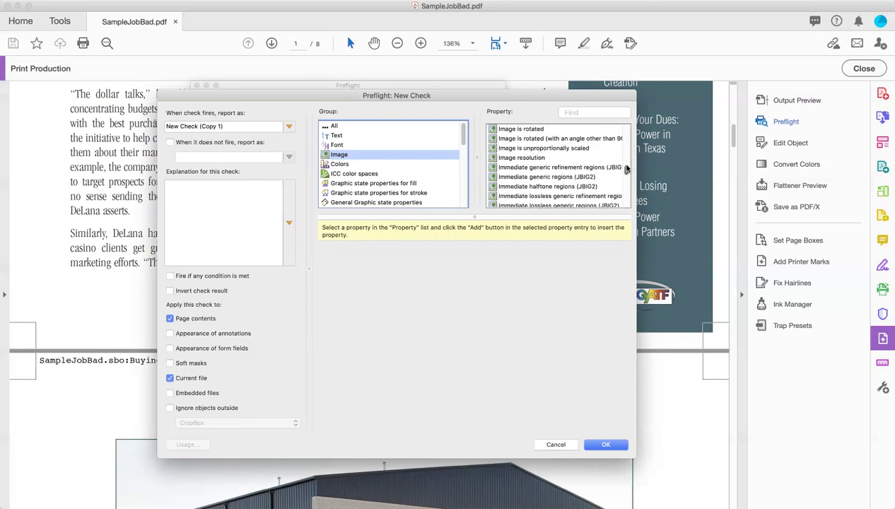
pyautogui.click(541, 158)
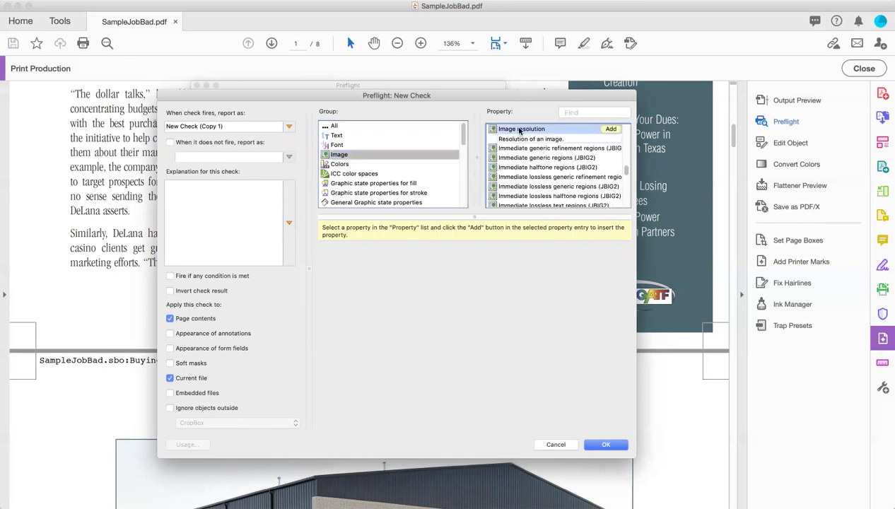
# Add an Image resolution condition set to 'less than' 300 and save the check
pyautogui.doubleClick(520, 130)
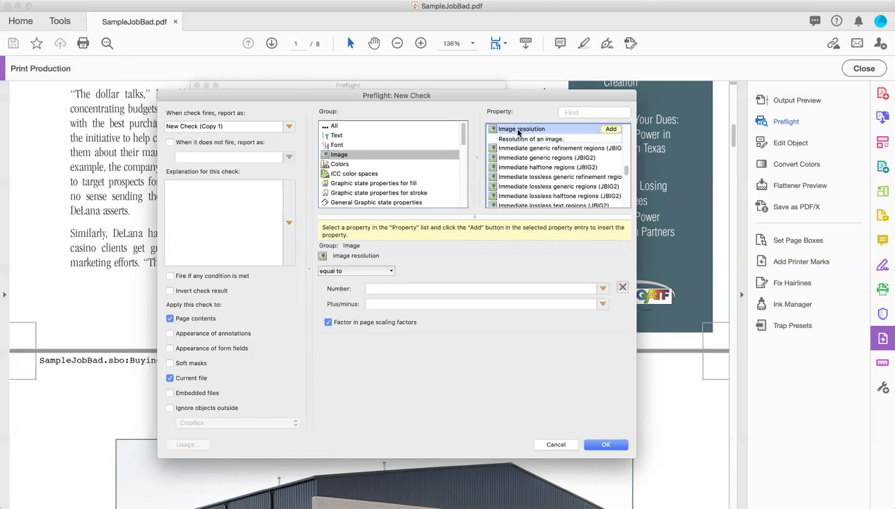
pyautogui.click(321, 273)
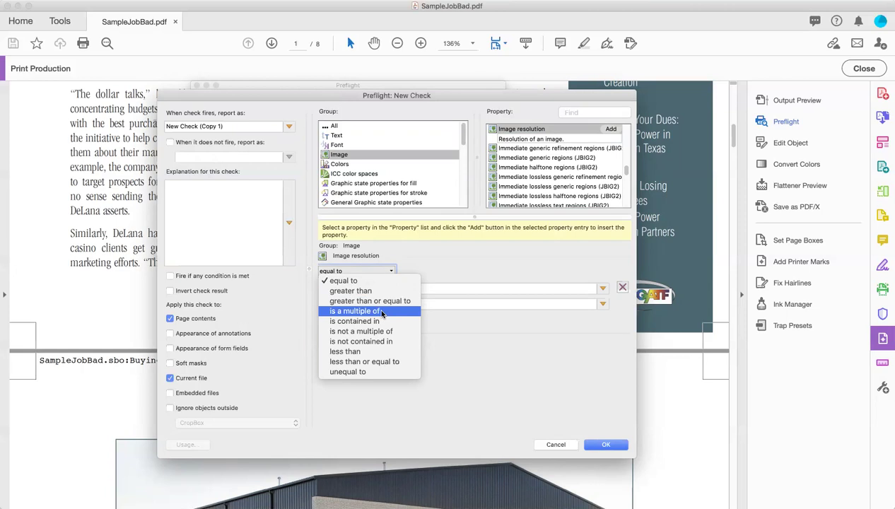
pyautogui.click(376, 351)
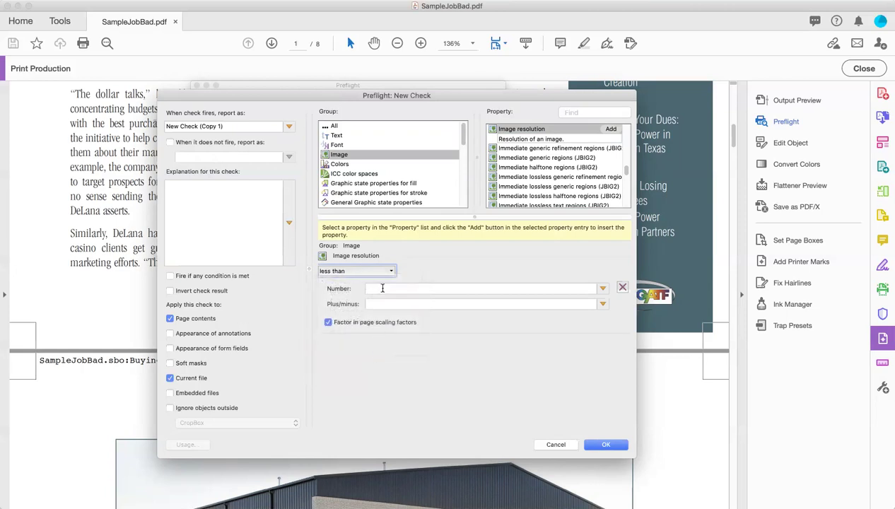
pyautogui.click(436, 289)
pyautogui.write('300')
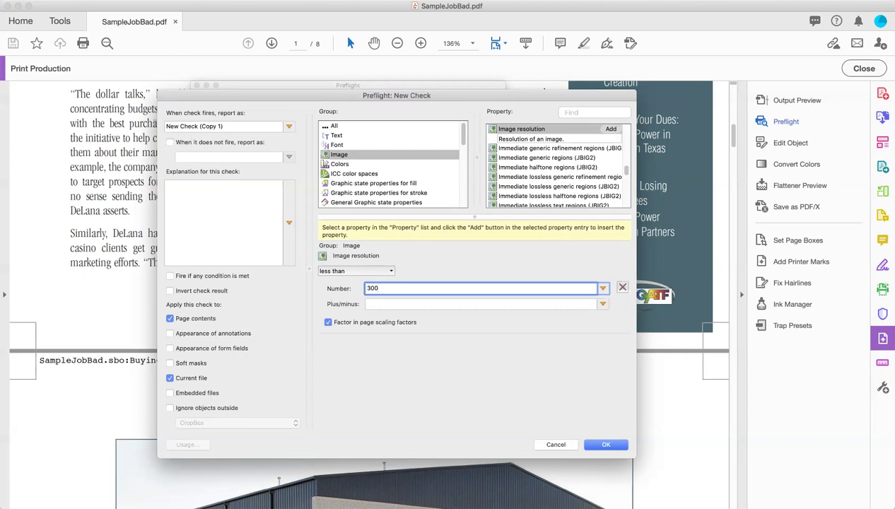
pyautogui.click(614, 447)
pyautogui.click(607, 445)
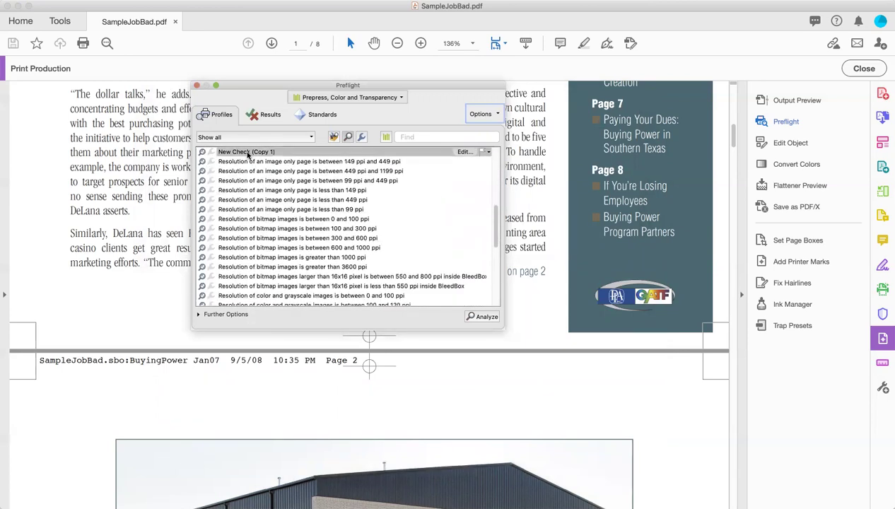
# Edit New Check (Copy 1) so it reports as 'Image Resolution < 300?' and save it
pyautogui.scroll(-4, 260, 152)
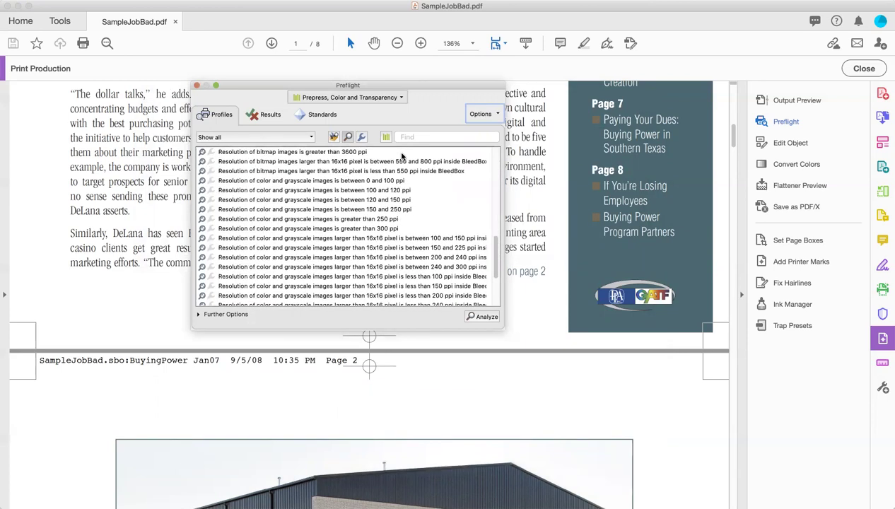
pyautogui.scroll(-5, 337, 174)
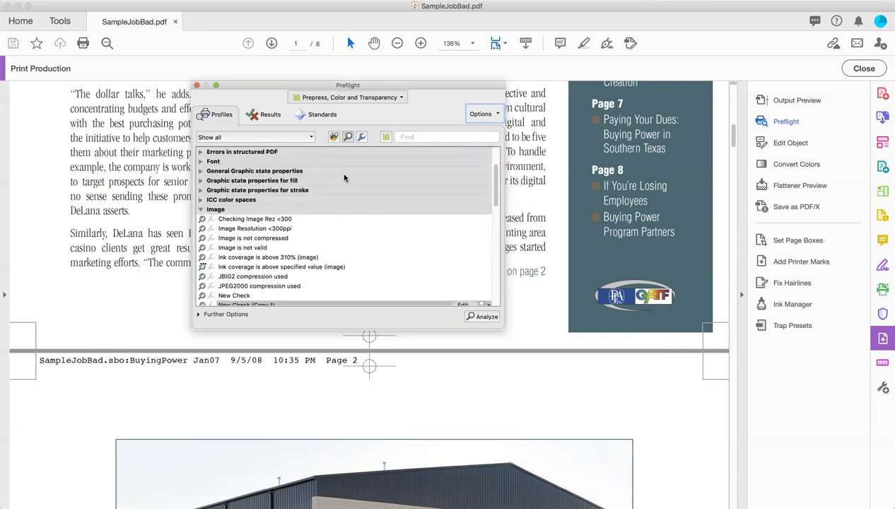
pyautogui.scroll(3, 345, 178)
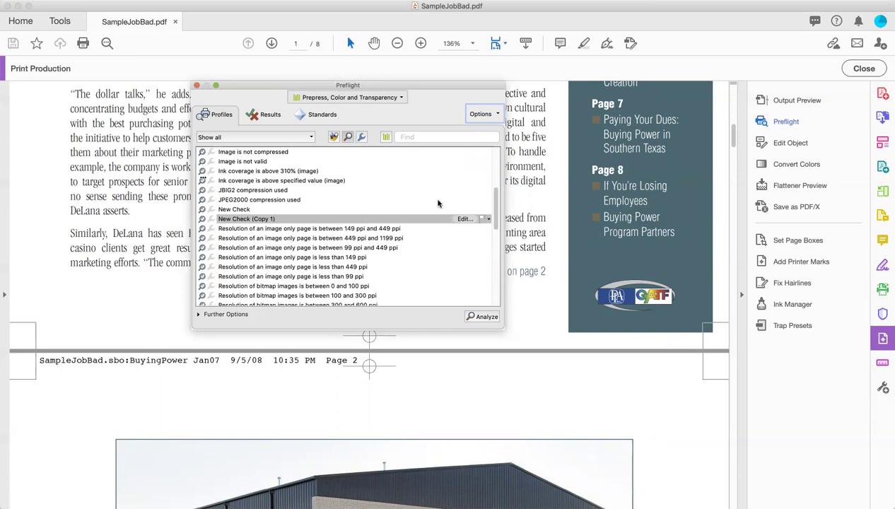
pyautogui.click(462, 218)
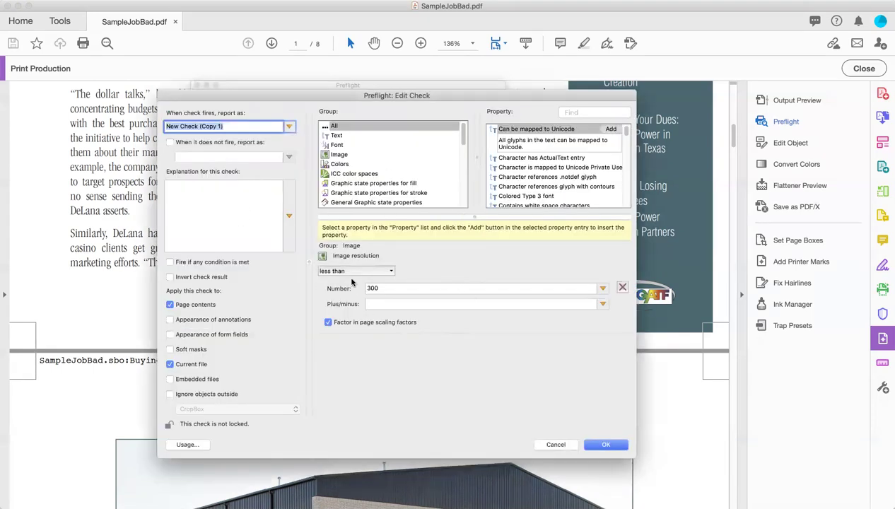
pyautogui.write('Image Resoluti')
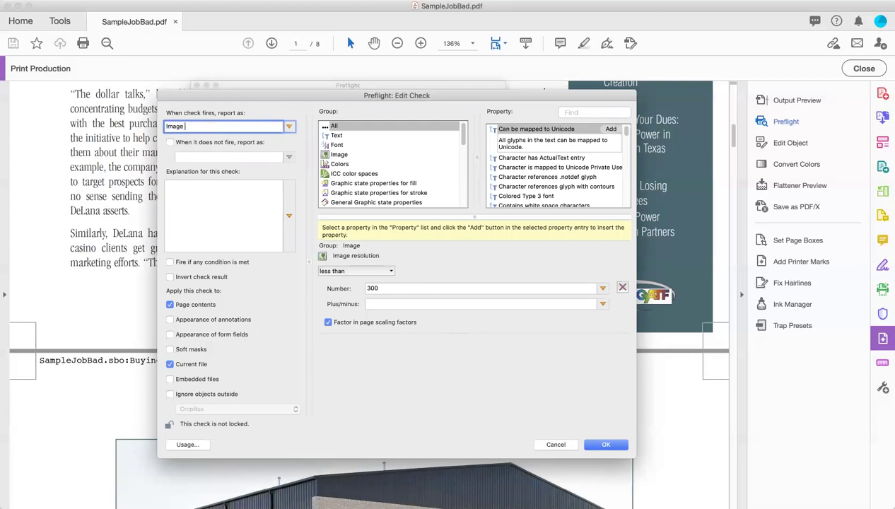
pyautogui.write('on <300?')
pyautogui.click(218, 126)
pyautogui.click(606, 446)
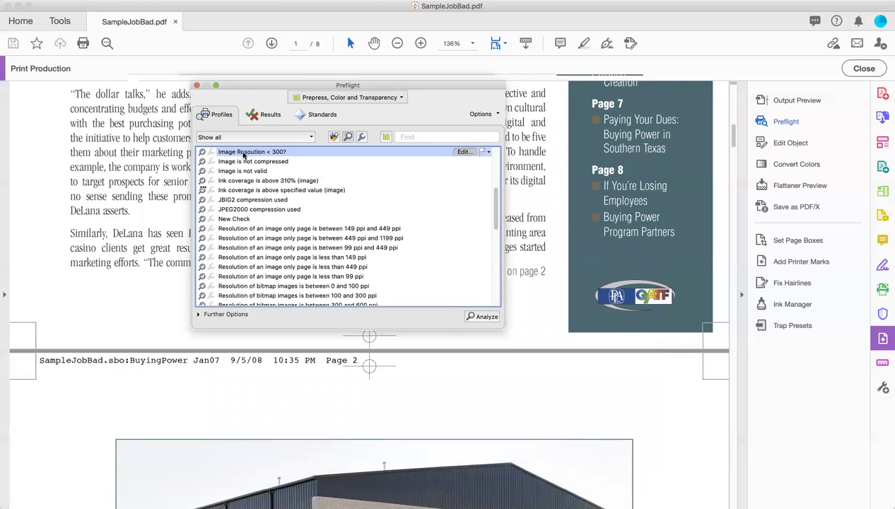
# Run the Image Resolution < 300? check, expand the results, and jump to the first flagged image
pyautogui.doubleClick(244, 153)
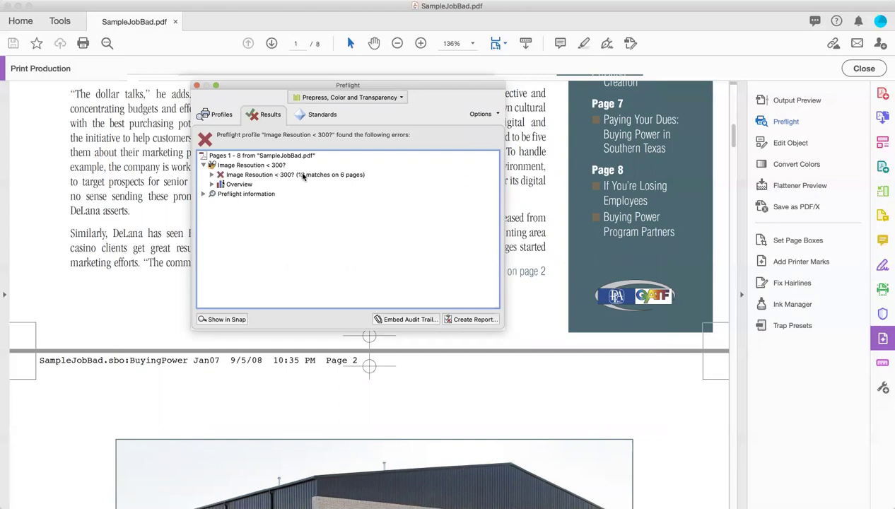
pyautogui.click(303, 177)
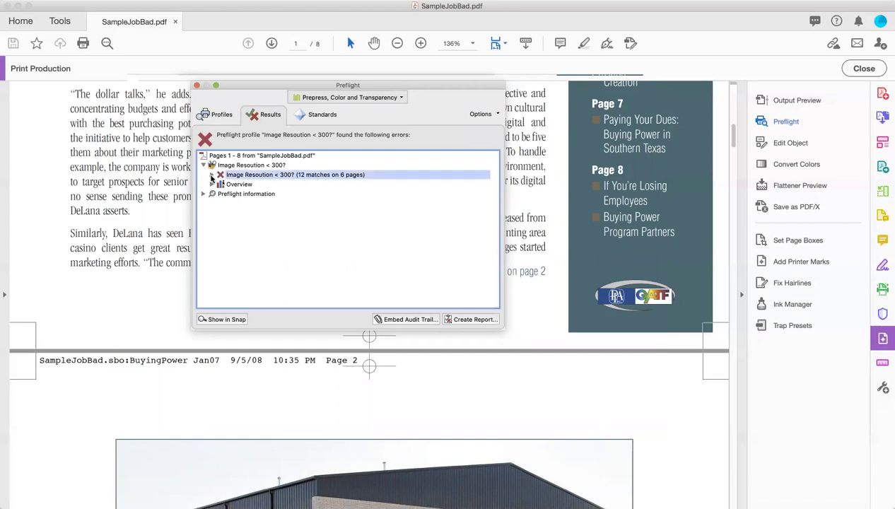
pyautogui.click(211, 176)
pyautogui.click(280, 195)
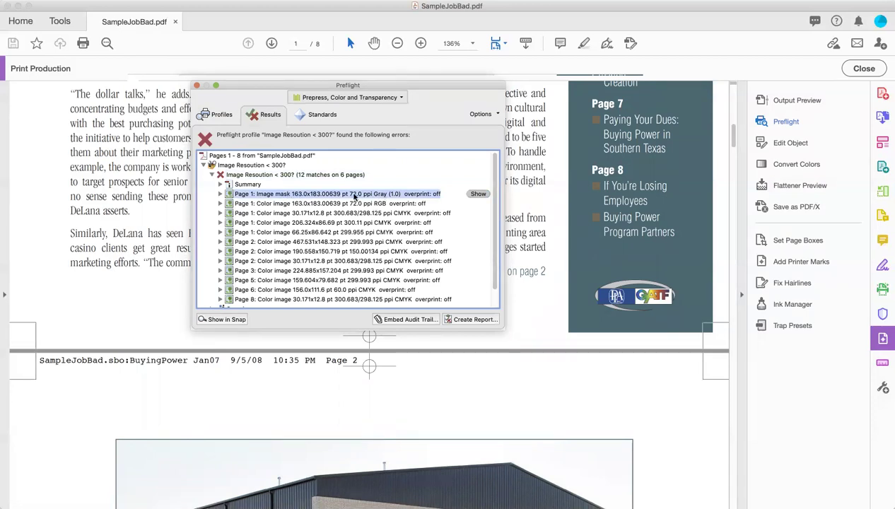
pyautogui.doubleClick(359, 195)
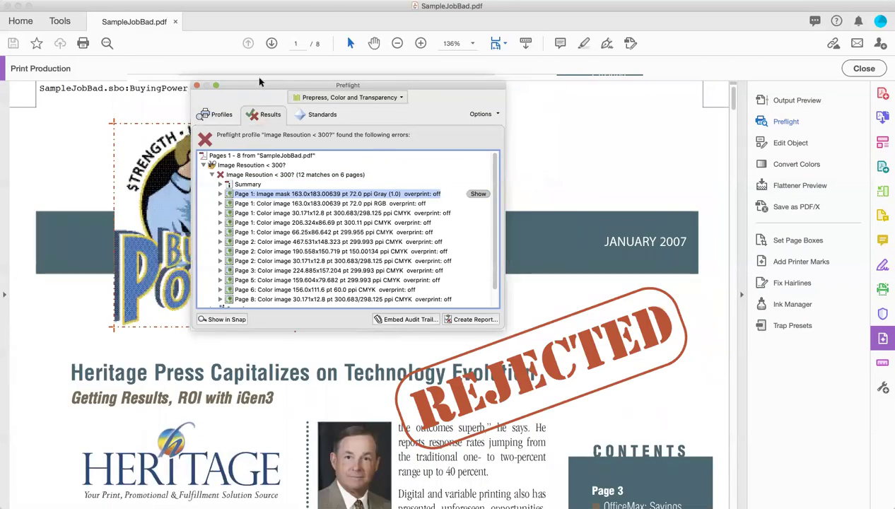
# Review the flagged images on page 1 and the 190.558x150.719 image on page 2
pyautogui.moveTo(248, 85); pyautogui.dragTo(454, 94)
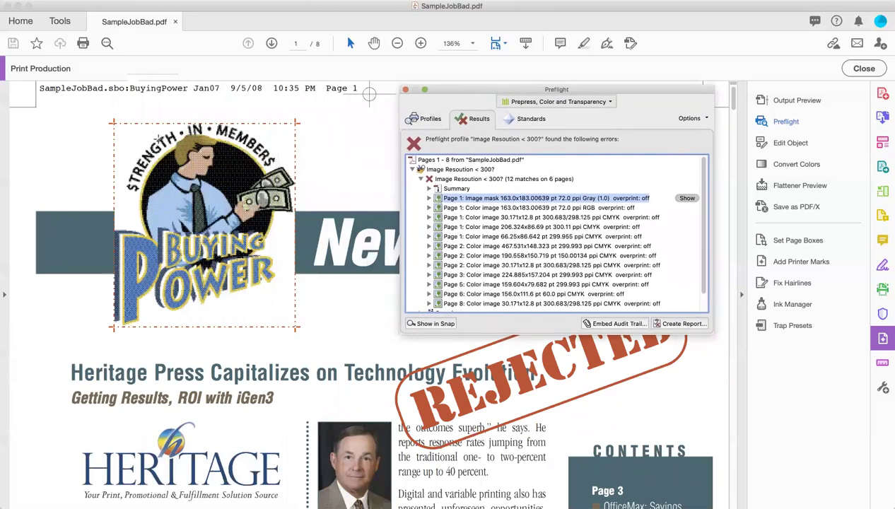
pyautogui.click(505, 208)
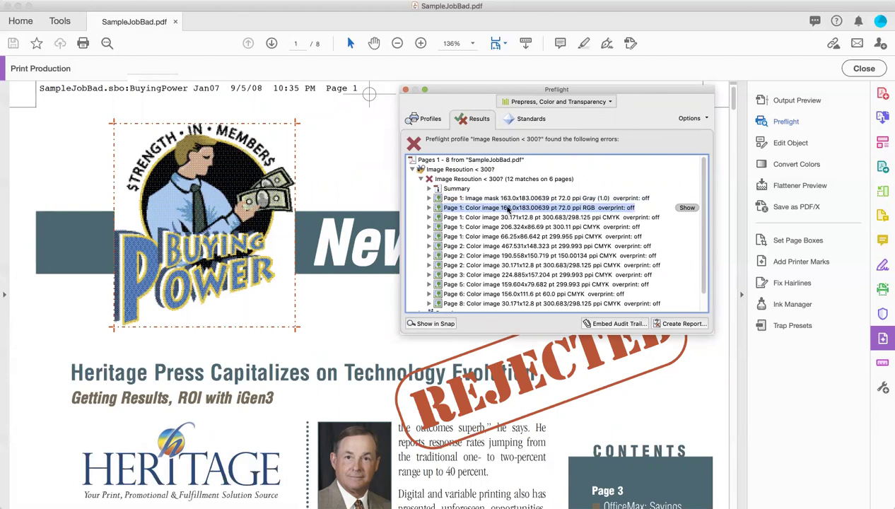
pyautogui.scroll(-2, 502, 209)
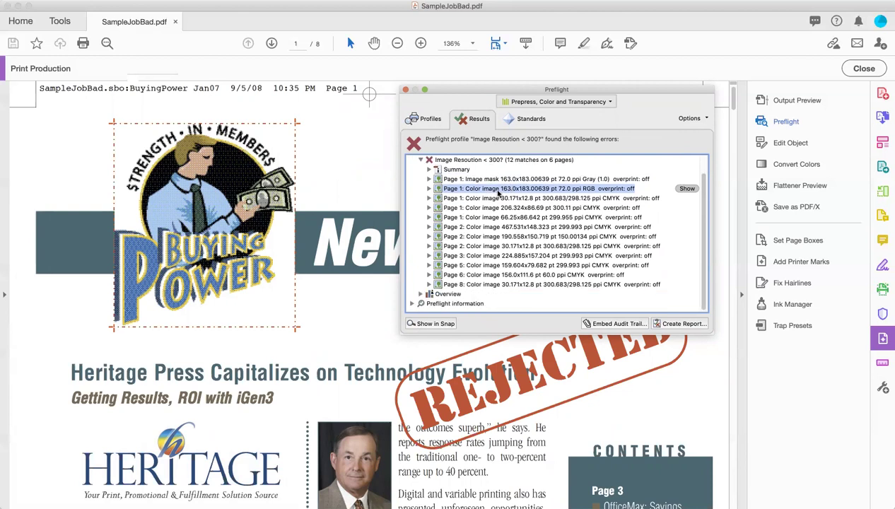
pyautogui.click(523, 199)
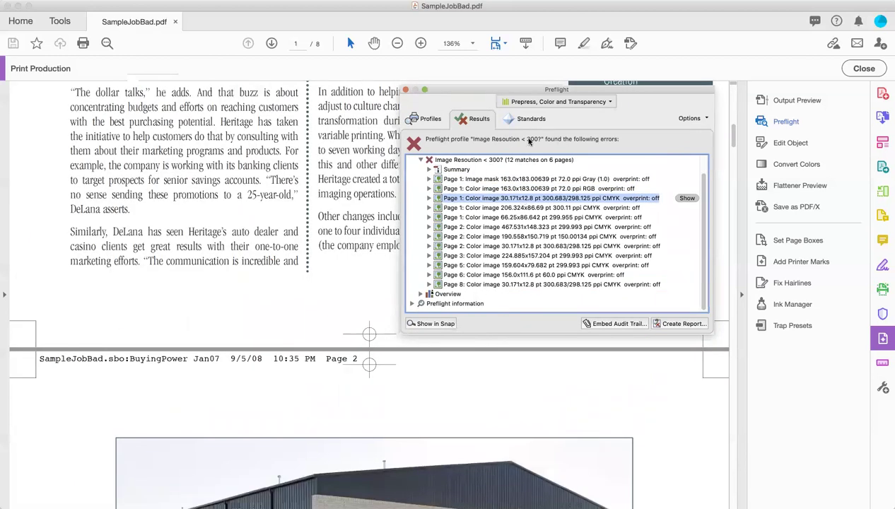
pyautogui.moveTo(553, 90); pyautogui.dragTo(206, 92)
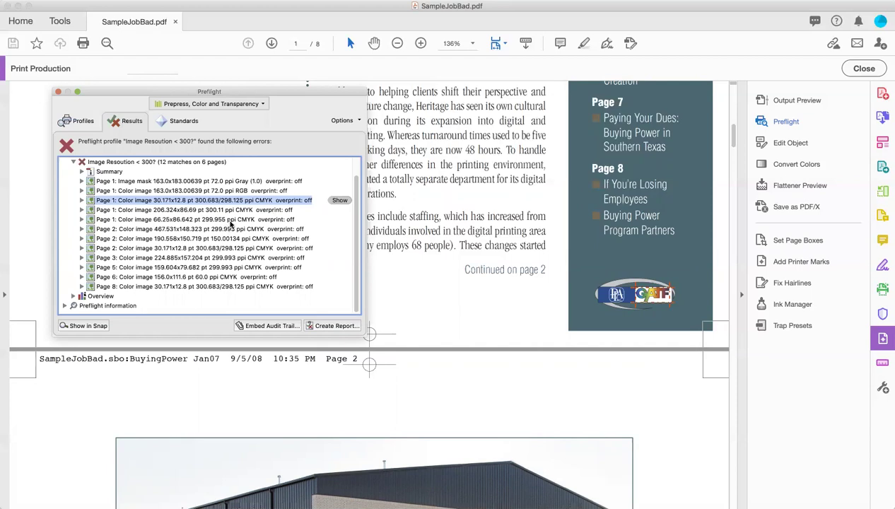
pyautogui.click(205, 229)
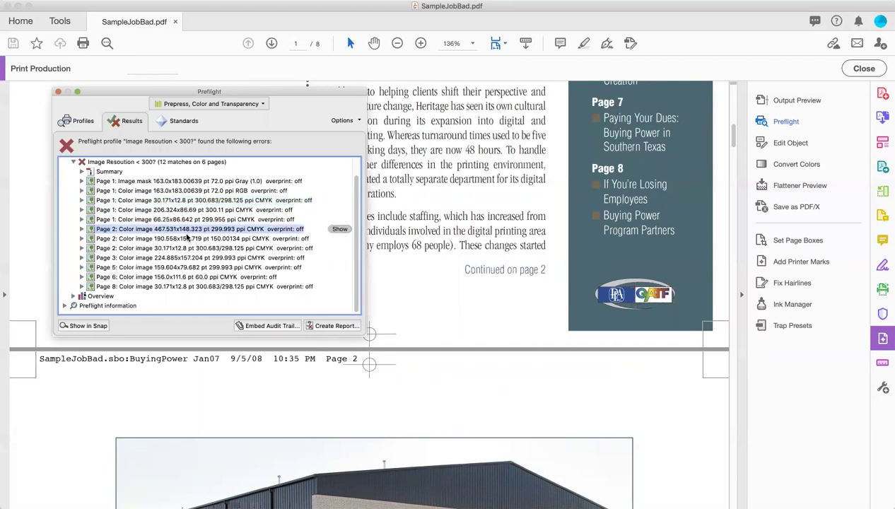
pyautogui.click(249, 239)
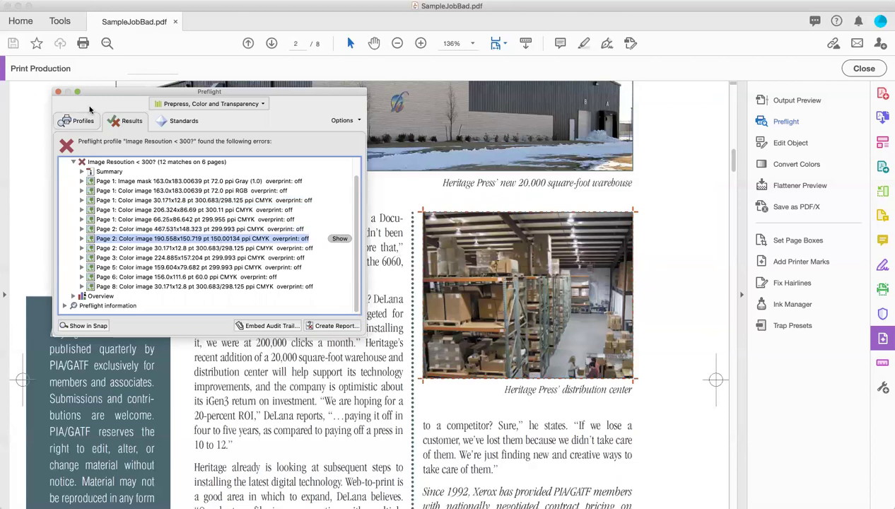
# Close the Preflight window to reveal page 2's warehouse photos
pyautogui.click(59, 94)
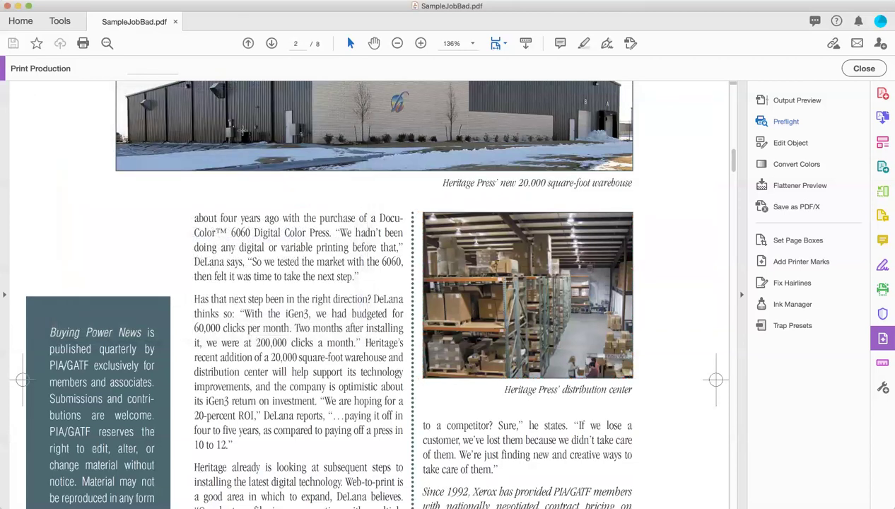